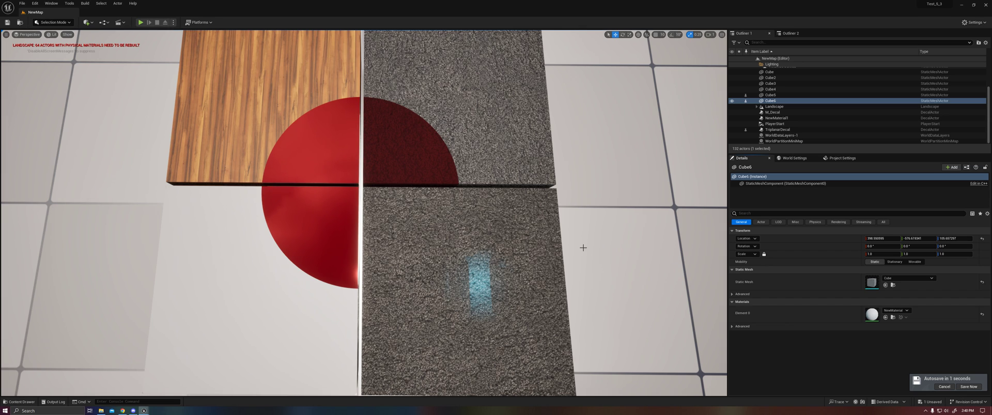
Select the M_Decal actor and move it from the tile corner onto the plain white tile.
scroll(775, 124, "up", 2)
left_click(773, 130)
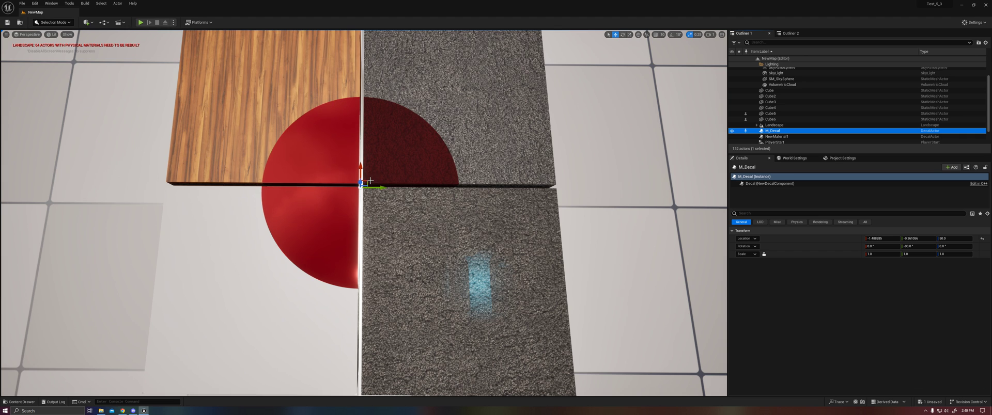
left_click_drag(370, 180, 261, 282)
mouse_move(262, 282)
right_mouse_down()
mouse_move(289, 259)
mouse_move(268, 315)
mouse_move(274, 248)
mouse_move(222, 266)
mouse_move(300, 271)
mouse_move(266, 283)
right_mouse_up()
key("w")
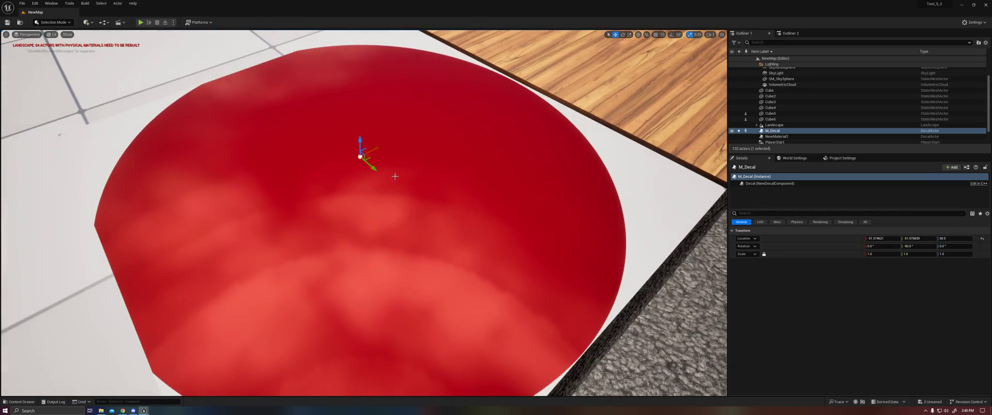
left_click_drag(370, 159, 386, 154)
right_click_drag(436, 168, 436, 167)
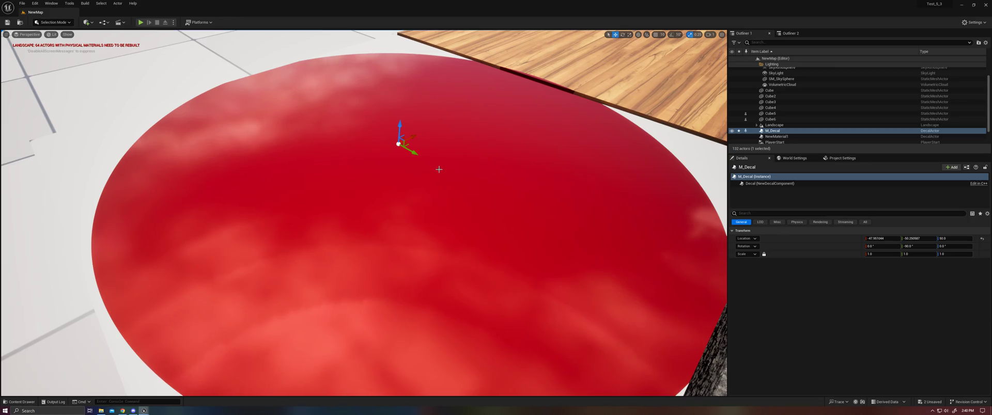
Move the decal along its X axis so it spans the white tile and the wood tile.
right_click_drag(436, 168, 445, 182)
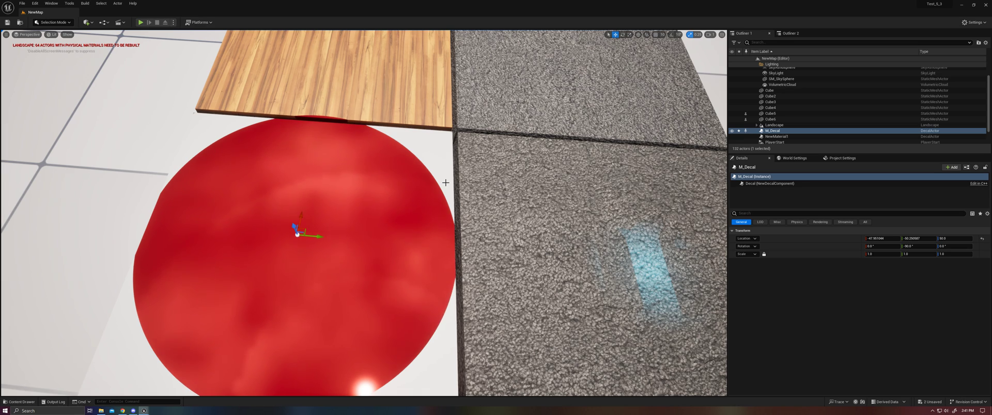
right_click_drag(436, 201, 436, 201)
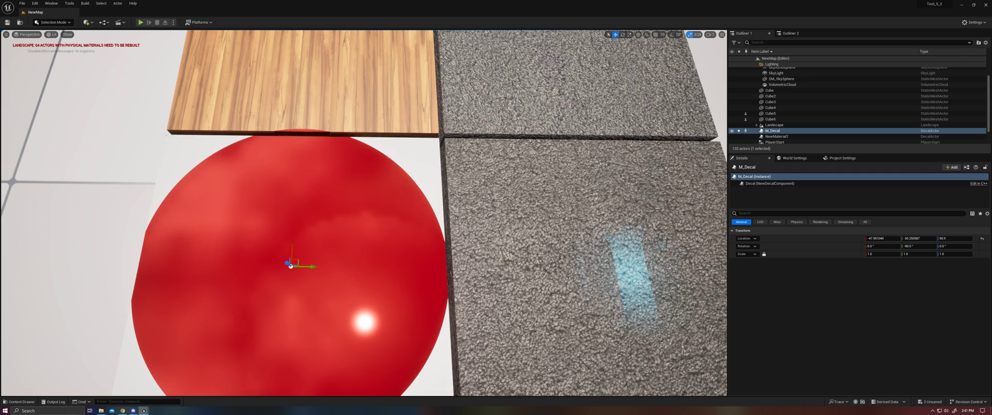
right_click_drag(443, 224, 443, 224)
left_click_drag(287, 315, 297, 196)
scroll(312, 202, "up", 3)
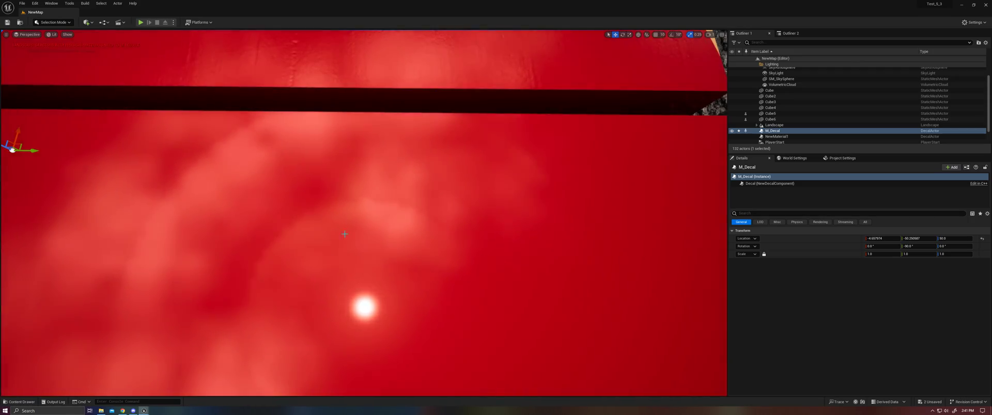
right_click_drag(346, 235, 346, 235)
right_click_drag(319, 202, 319, 202)
right_click_drag(345, 234, 345, 235)
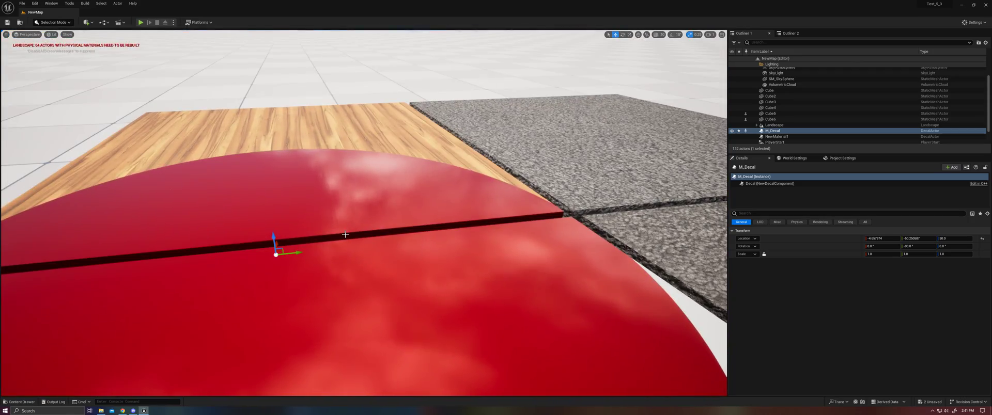
scroll(345, 235, "down", 4)
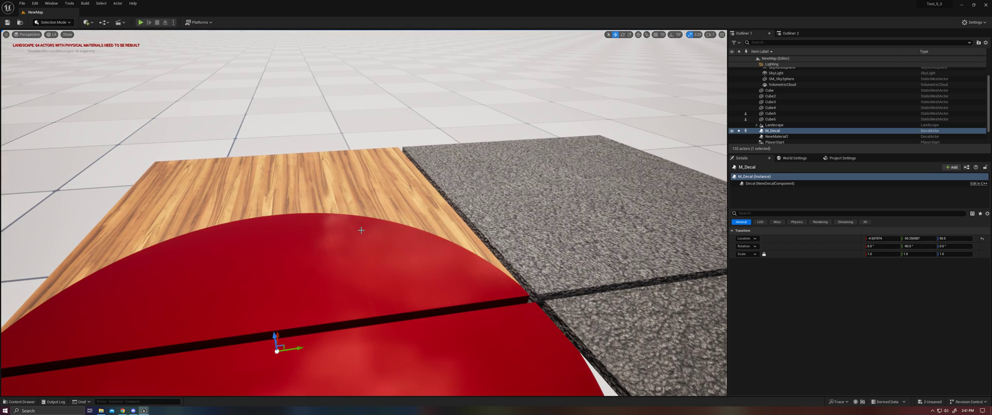
scroll(398, 235, "down", 5)
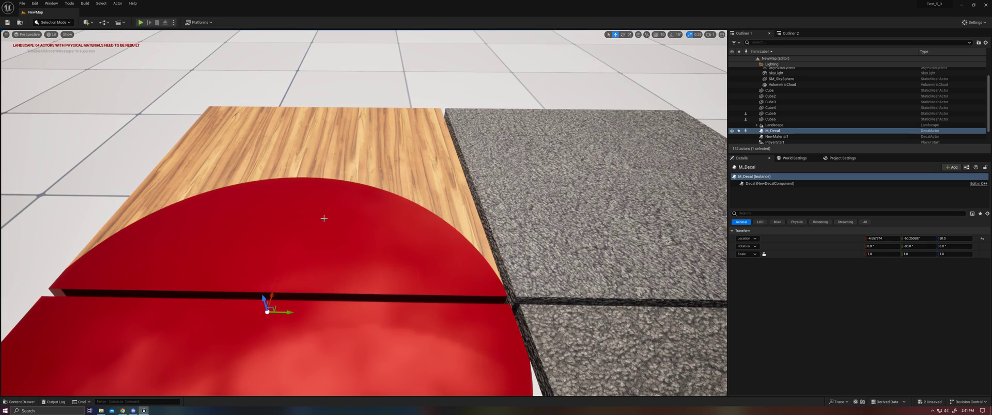
Shift the decal along its Y axis so it is centred on the corner where the four tiles meet.
right_click_drag(321, 223, 370, 241)
key("a")
right_click_drag(370, 187, 367, 192)
left_click_drag(222, 295, 437, 302)
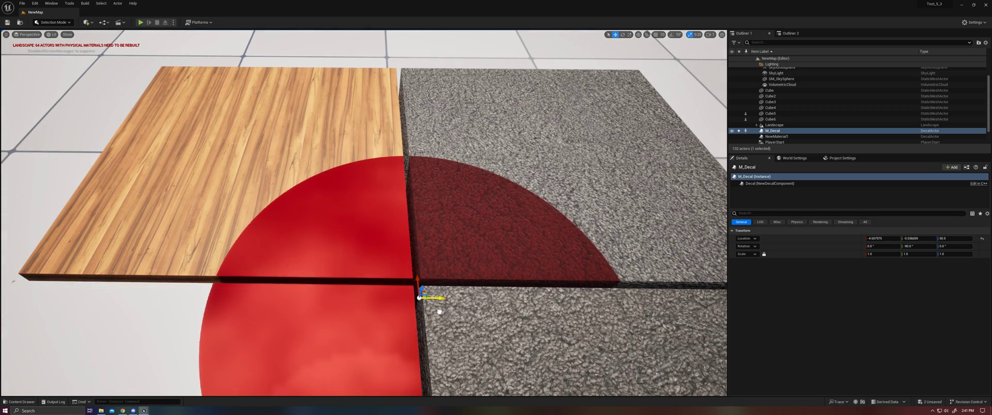
left_click_drag(416, 274, 416, 273)
mouse_move(416, 273)
right_mouse_down()
mouse_move(405, 253)
mouse_move(418, 291)
mouse_move(434, 272)
right_mouse_up()
key("w")
key("a")
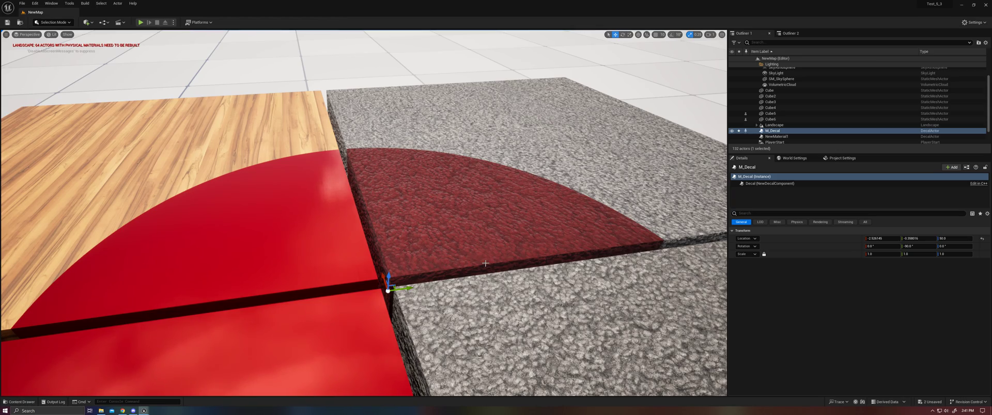
key("d")
mouse_move(364, 213)
right_mouse_down()
mouse_move(290, 220)
mouse_move(345, 211)
right_mouse_up()
key("a")
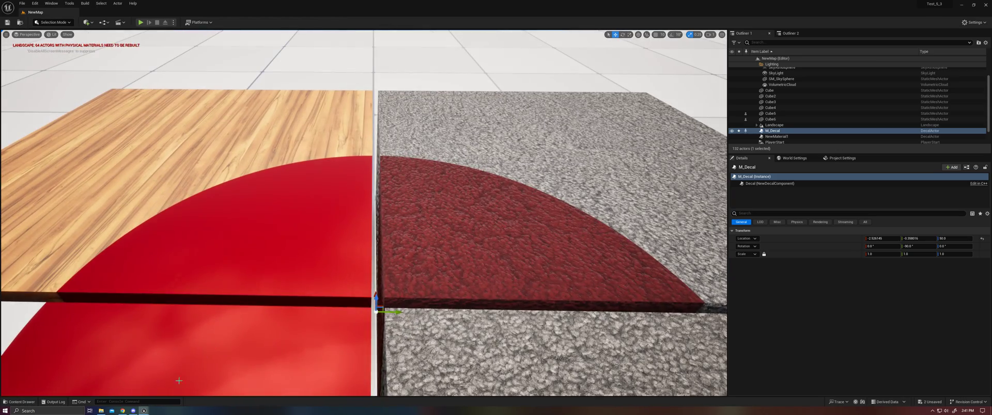
Open the M_A material and move its editor window aside so the decal on the wood tile remains in view.
mouse_move(143, 411)
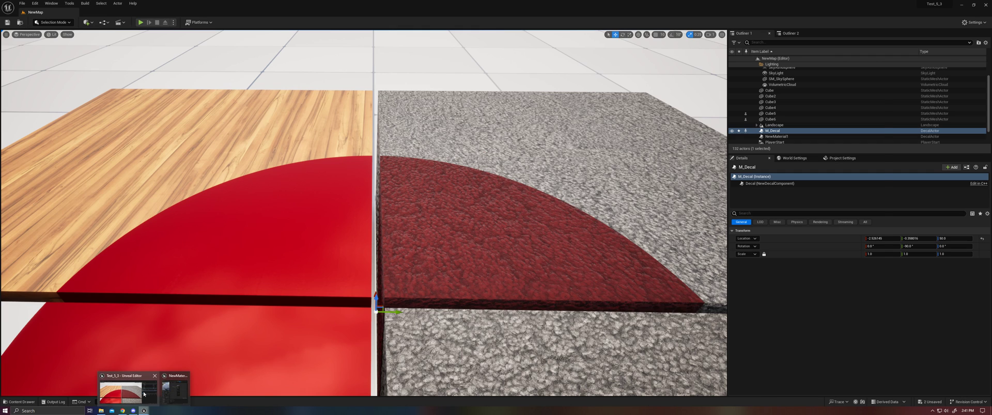
left_click(143, 395)
key("ctrl+space")
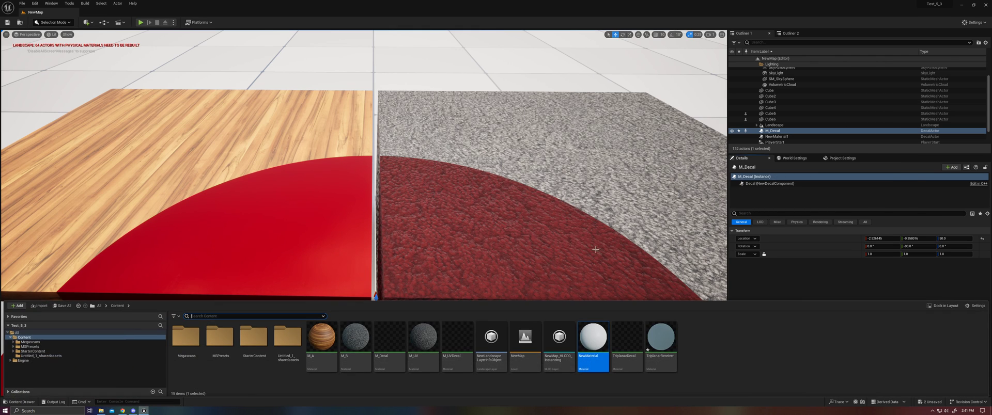
double_click(334, 360)
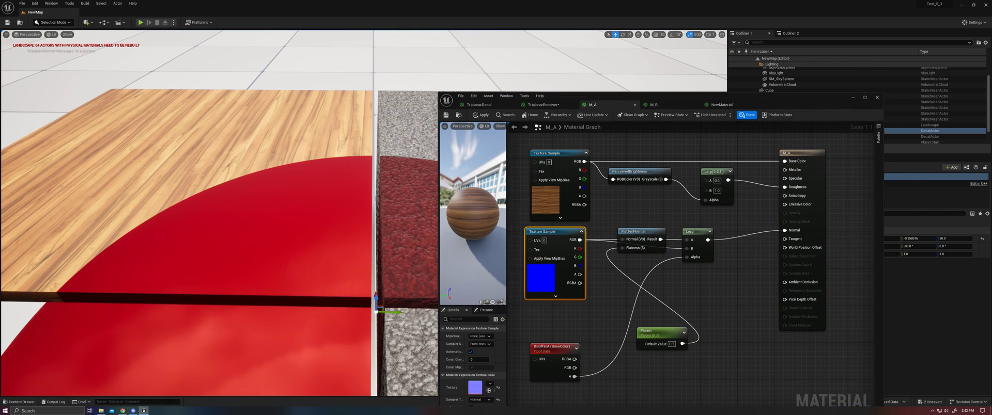
right_click_drag(348, 276, 368, 310)
left_click_drag(620, 99, 716, 88)
right_click_drag(455, 227, 473, 174)
right_click_drag(424, 217, 424, 240)
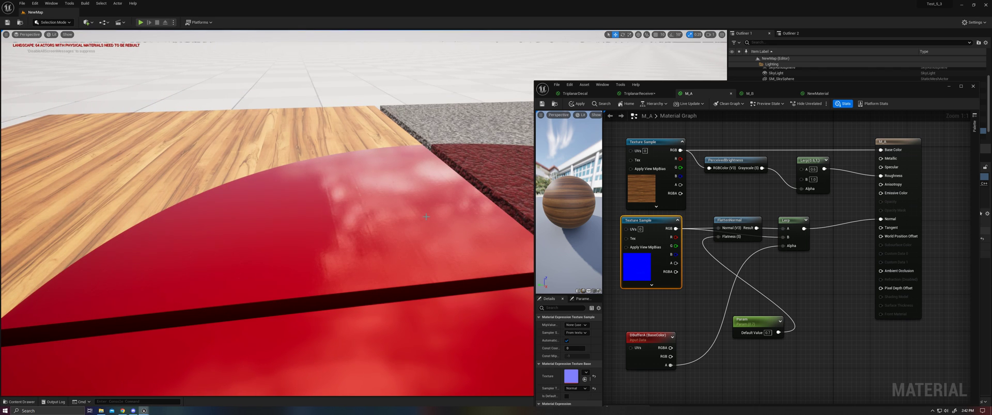
Set the default value of the Param node feeding FlattenNormal in M_A to 0.0.
left_click(738, 331)
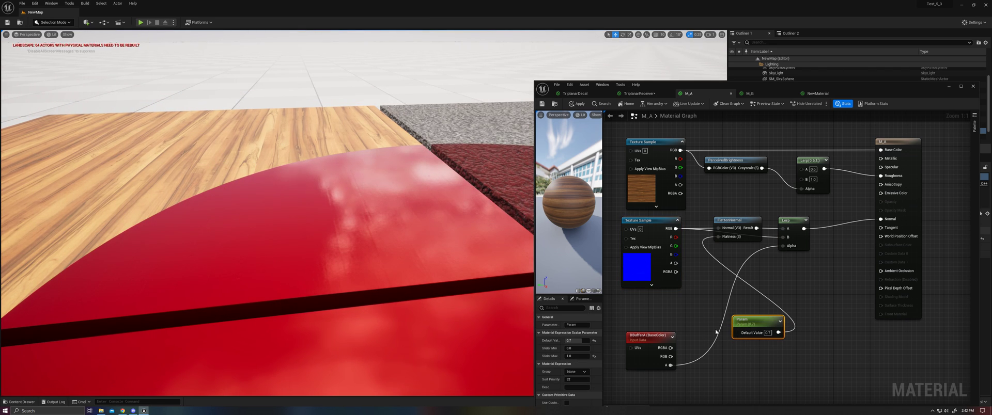
left_click_drag(581, 341, 564, 341)
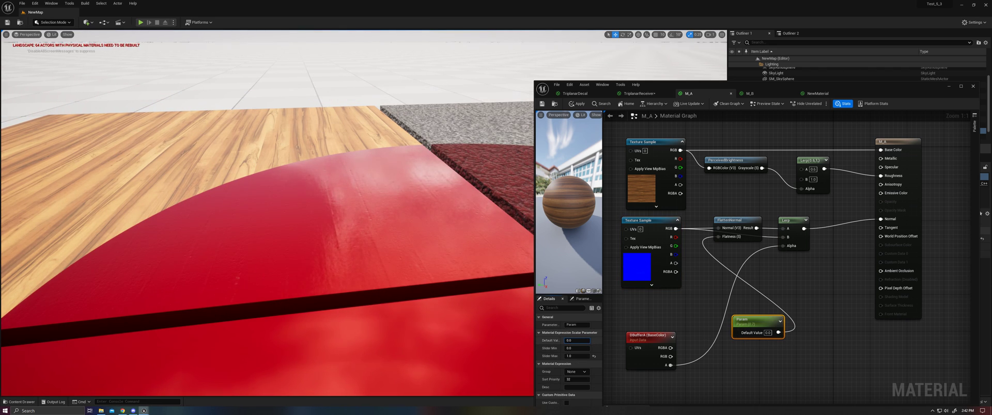
left_click_drag(439, 334, 437, 300)
mouse_move(439, 334)
right_mouse_down()
mouse_move(446, 374)
mouse_move(457, 364)
mouse_move(447, 372)
mouse_move(453, 334)
mouse_move(444, 330)
right_mouse_up()
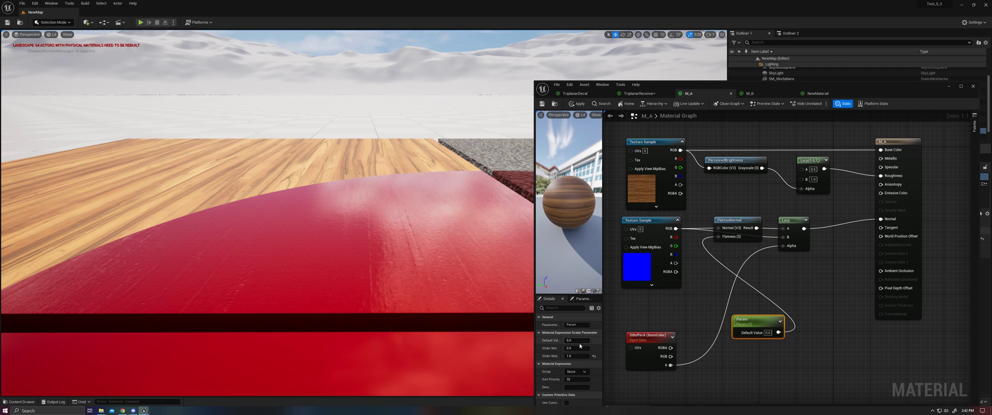
Raise the flatness Param's default value in M_A to 1.0 and check the reflections on the red decal.
left_click_drag(577, 342, 590, 341)
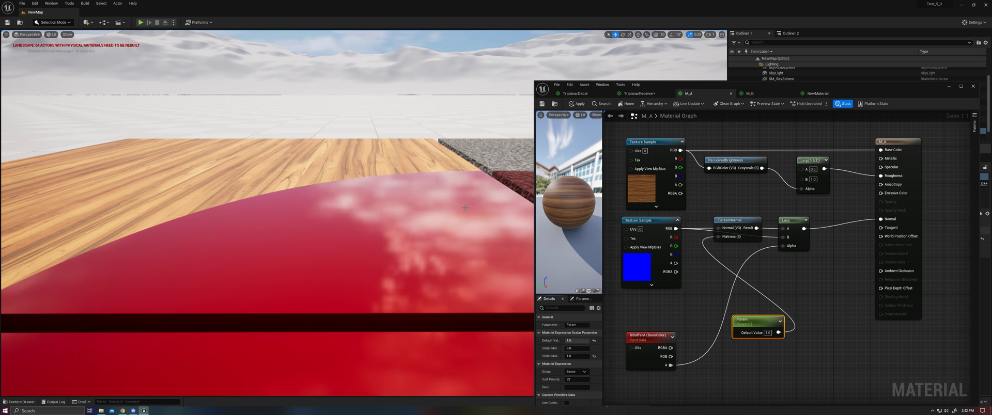
right_click_drag(431, 220, 461, 209)
left_click_drag(462, 208, 452, 218)
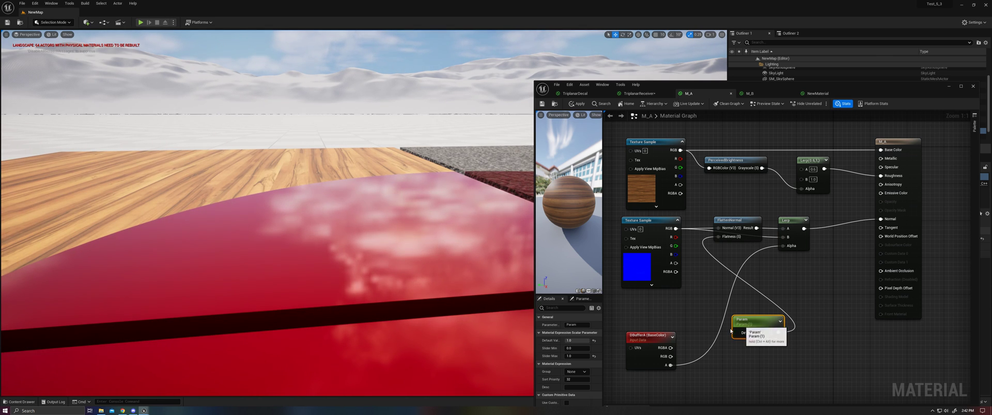
Set the flatness Param's default value in M_A to 0.7.
left_click(580, 341)
type("0.8")
key("Return")
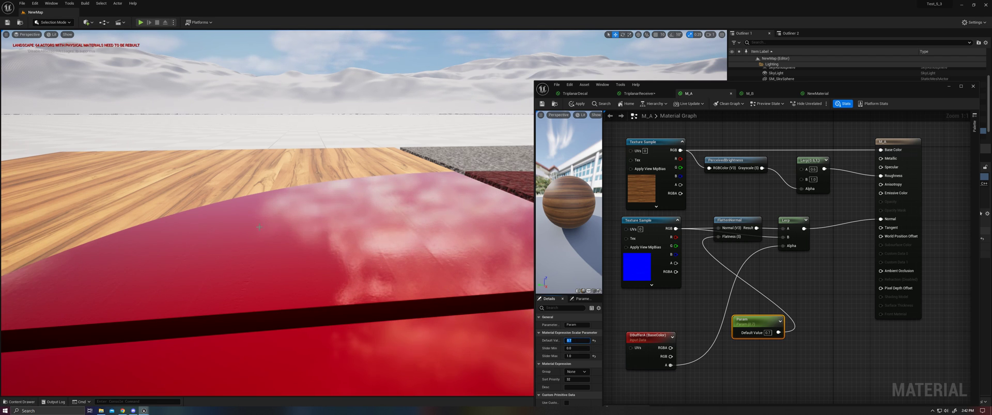
Select the carpet tile under the decal in the level and bring up the M_B material graph.
right_click_drag(331, 217, 274, 258)
left_click(423, 239)
mouse_move(423, 239)
right_mouse_down()
mouse_move(486, 230)
mouse_move(420, 245)
mouse_move(431, 250)
mouse_move(437, 281)
mouse_move(409, 230)
mouse_move(419, 239)
right_mouse_up()
left_click(410, 248)
left_click(750, 93)
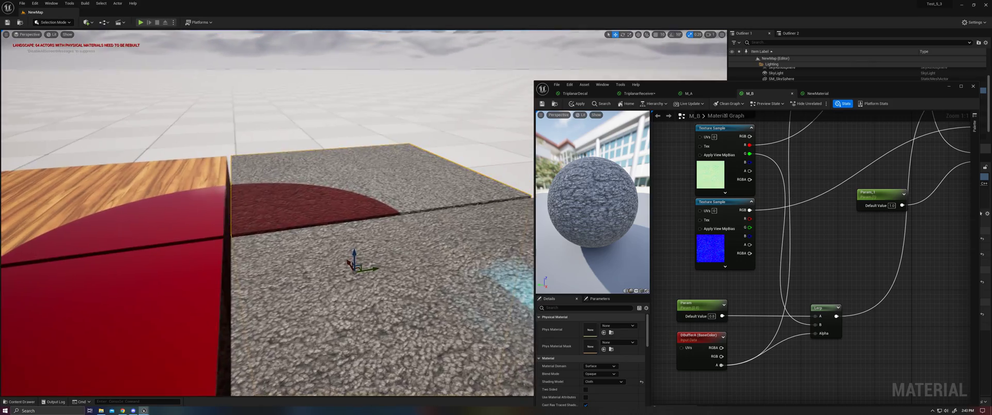
Examine how M_B blends the dark red constant, texture samples and DBufferA alpha, comparing it with the carpet tile.
mouse_move(383, 303)
right_mouse_down()
mouse_move(390, 295)
mouse_move(378, 313)
right_mouse_up()
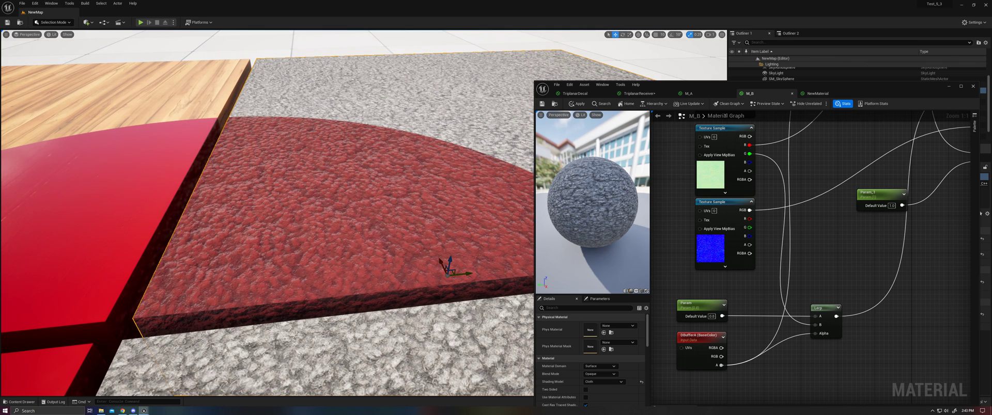
right_click_drag(664, 170, 670, 256)
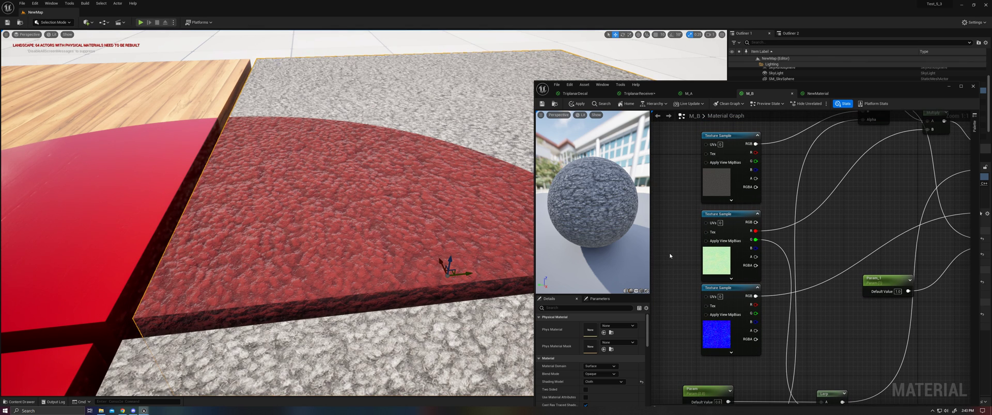
right_click_drag(693, 202, 709, 347)
left_click(723, 224)
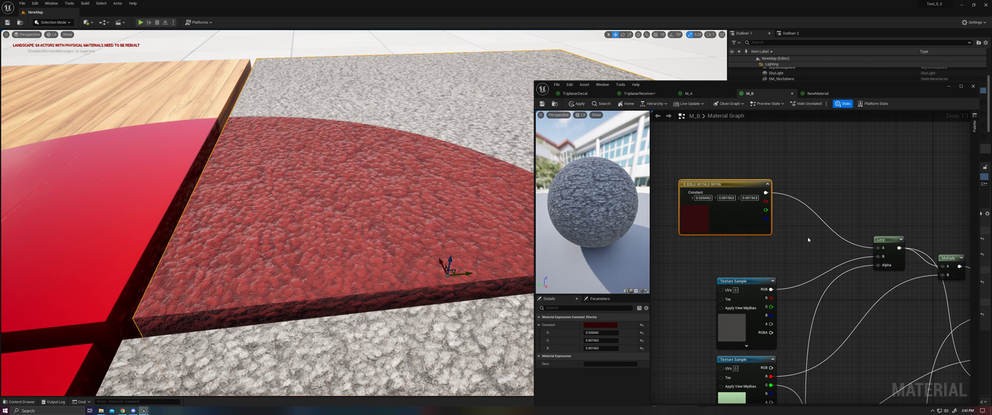
right_click_drag(838, 249, 841, 108)
right_click_drag(744, 287, 827, 198)
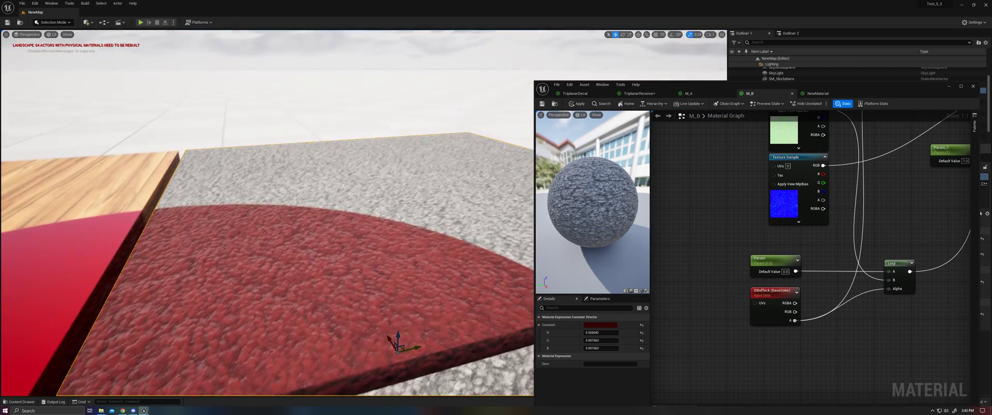
right_click_drag(289, 227, 276, 219)
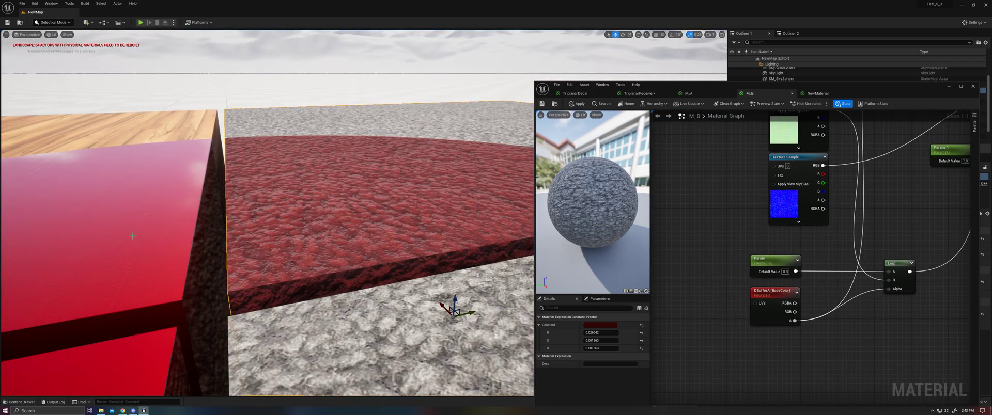
Try a lower default value for the Param node feeding the Lerp in M_B, finishing at 1.0.
left_click(769, 260)
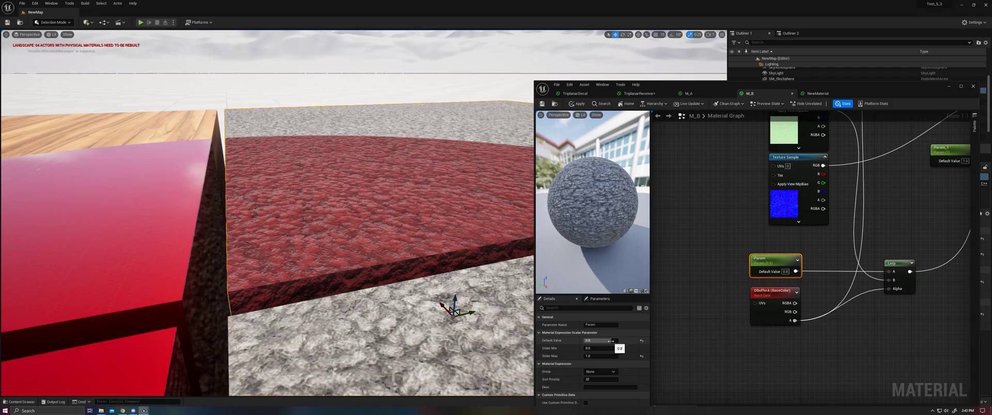
left_click_drag(611, 341, 584, 341)
left_click_drag(341, 222, 269, 232, "alt")
left_click_drag(413, 281, 477, 270, "alt")
mouse_move(599, 341)
left_mouse_down()
mouse_move(631, 341)
mouse_move(602, 341)
mouse_move(619, 341)
left_mouse_up()
mouse_move(422, 289)
left_mouse_down("alt")
mouse_move(336, 289)
mouse_move(357, 284)
mouse_move(398, 310)
mouse_move(413, 290)
left_mouse_up("alt")
Set the Param node's default value in M_B to 0.8 and check the decal on the carpet tile.
left_click(601, 341)
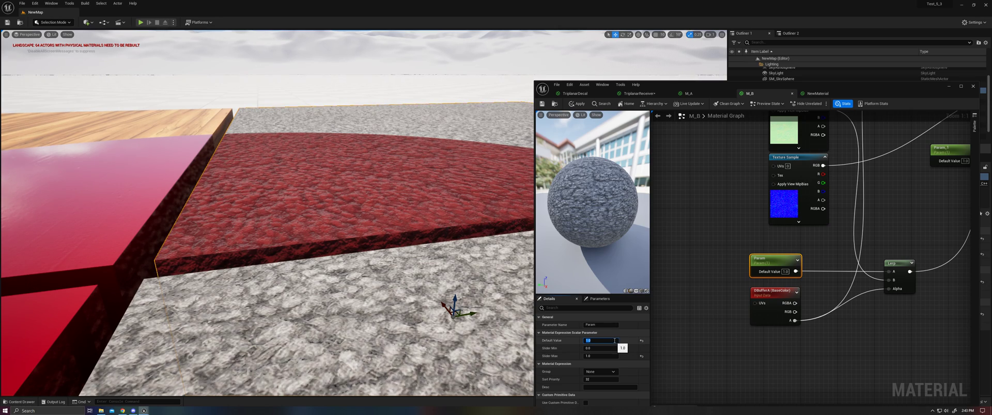
key("BackSpace")
type("0.8")
left_click(686, 341)
left_click_drag(436, 253, 447, 282, "alt")
left_click_drag(362, 248, 337, 198, "alt")
scroll(338, 198, "up", 5)
scroll(337, 197, "down", 4)
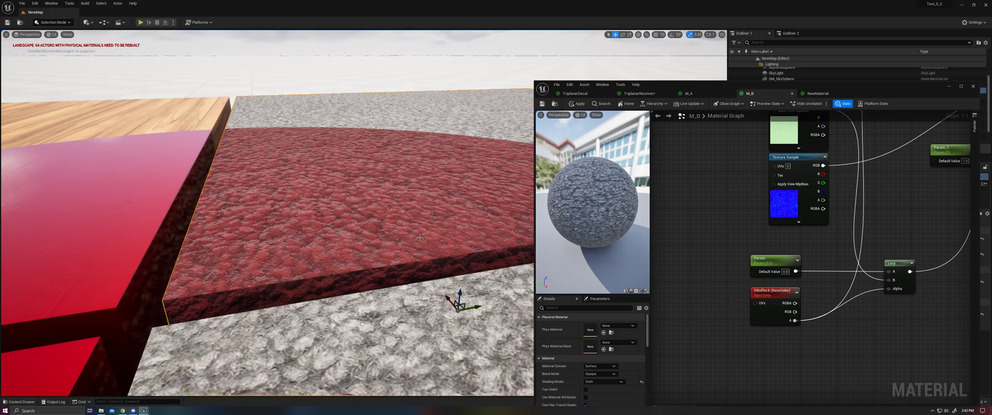
right_click_drag(338, 197, 434, 261)
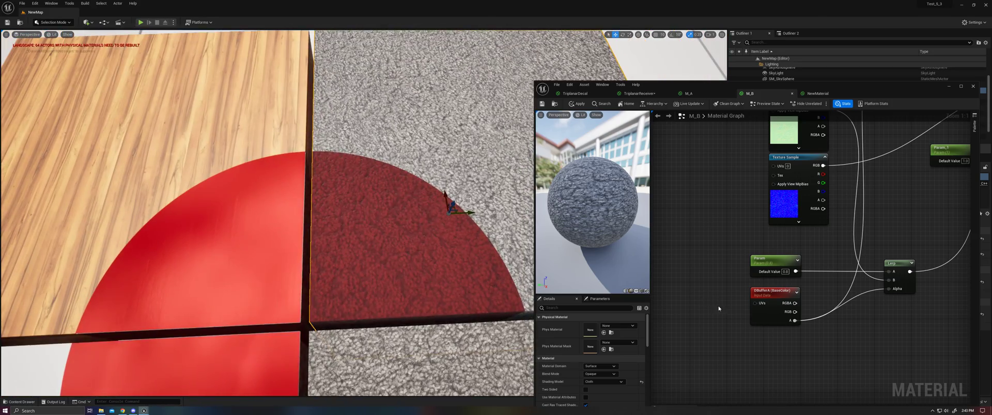
Duplicate the DBufferA (BaseColor) node in M_B and place the copy below the original.
right_click_drag(720, 311, 663, 210)
left_click(696, 200)
right_click_drag(719, 261, 756, 221)
key("ctrl+d")
left_click_drag(724, 194, 720, 231)
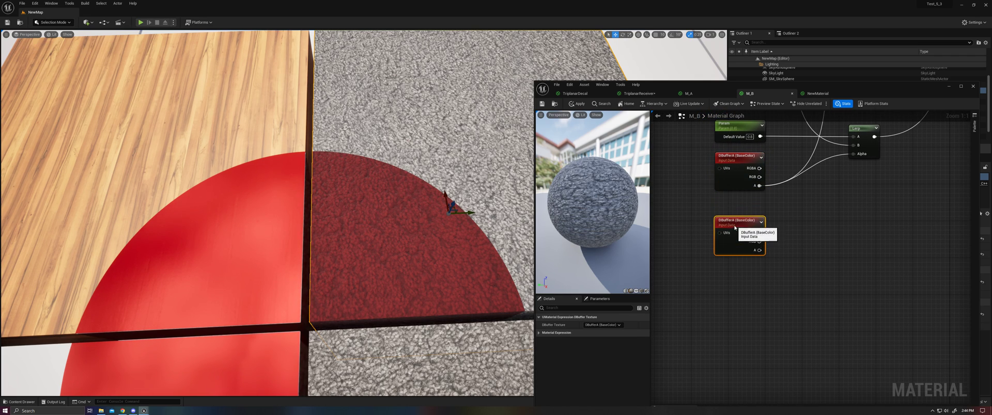
Review the DBuffer Texture options for the duplicated DBufferA node without changing its selection.
mouse_move(496, 330)
right_mouse_down()
mouse_move(495, 321)
mouse_move(496, 332)
right_mouse_up()
left_click(602, 325)
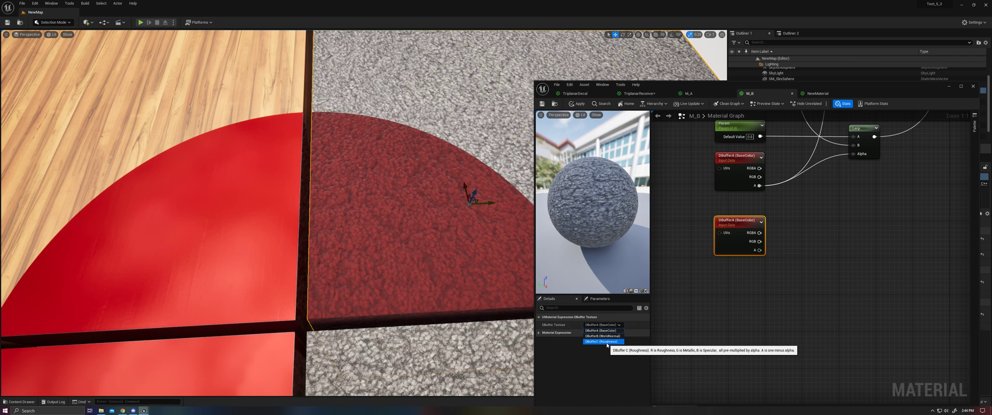
left_click(678, 315)
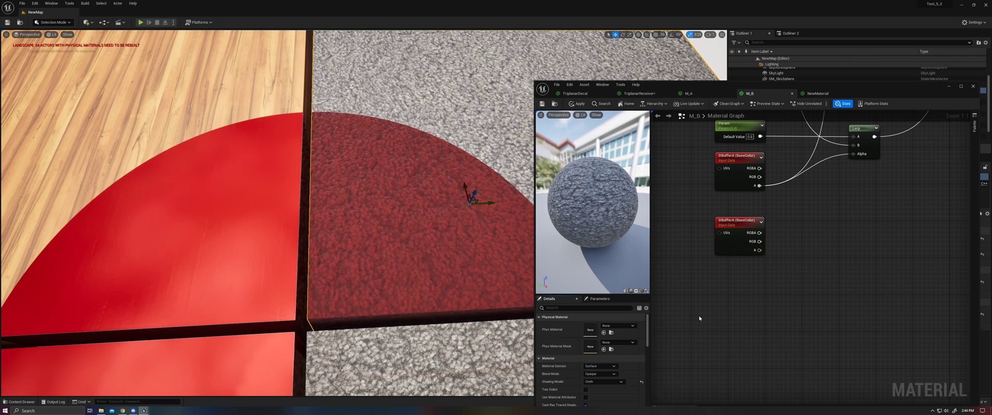
Compare the red decal's appearance on the wood tile and the carpet tile from several angles.
right_click_drag(409, 265, 403, 265)
key("a")
right_click_drag(170, 206, 164, 206)
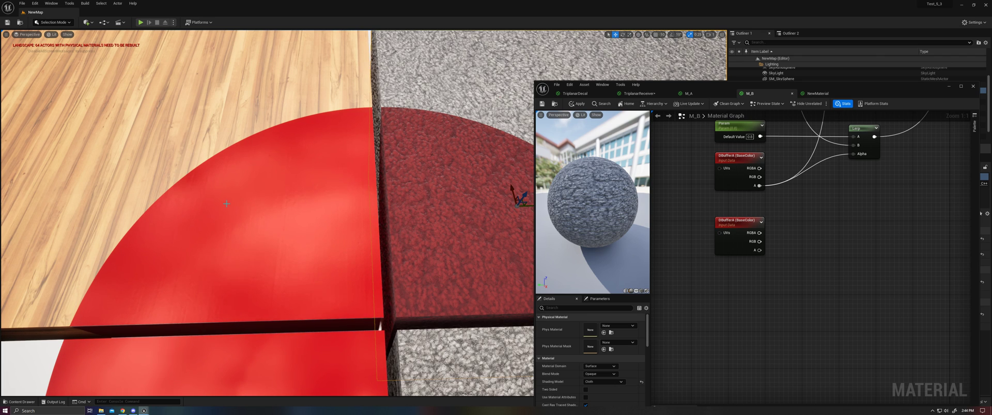
right_click_drag(690, 213, 658, 286)
right_click_drag(806, 266, 772, 283)
key("d")
right_click_drag(434, 232, 450, 204)
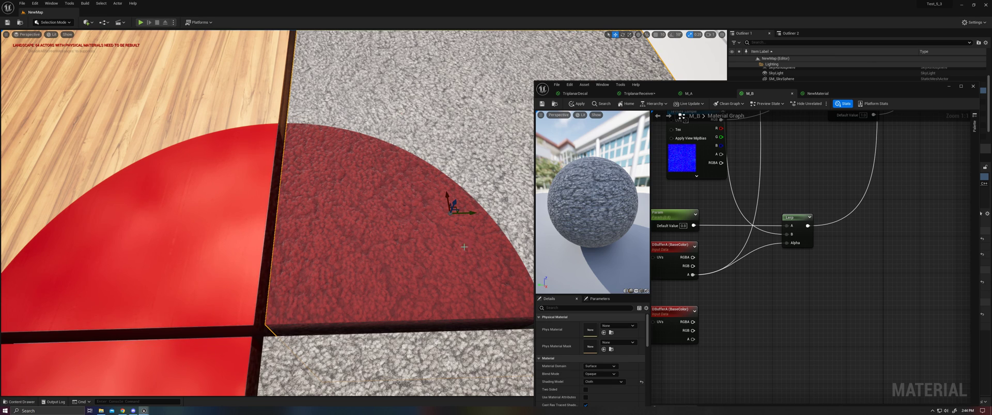
Filter M_B's material details for "dbuff" and review the Decal Response (DBuffer) options without changing the None setting.
left_click(570, 308)
type("dbuff")
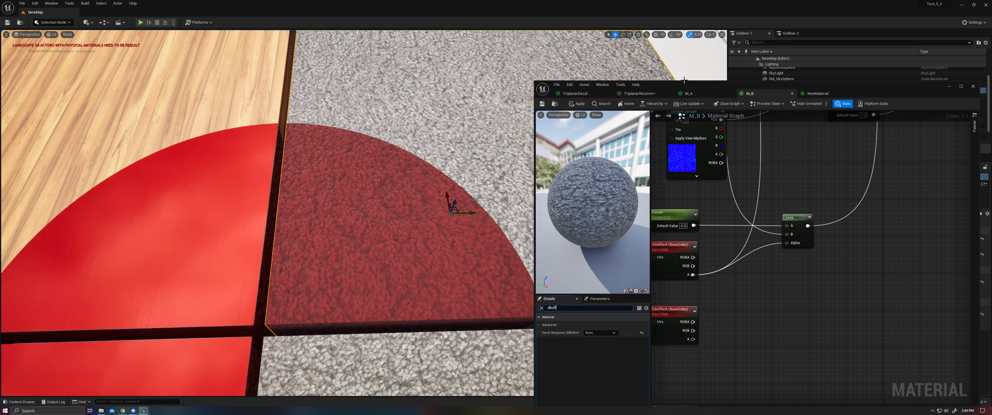
left_click_drag(684, 86, 654, 59)
left_click_drag(503, 253, 448, 255)
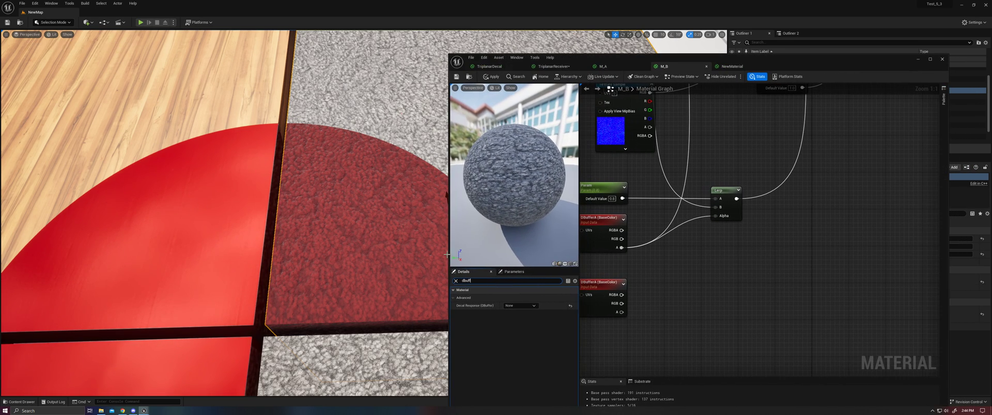
left_click(522, 306)
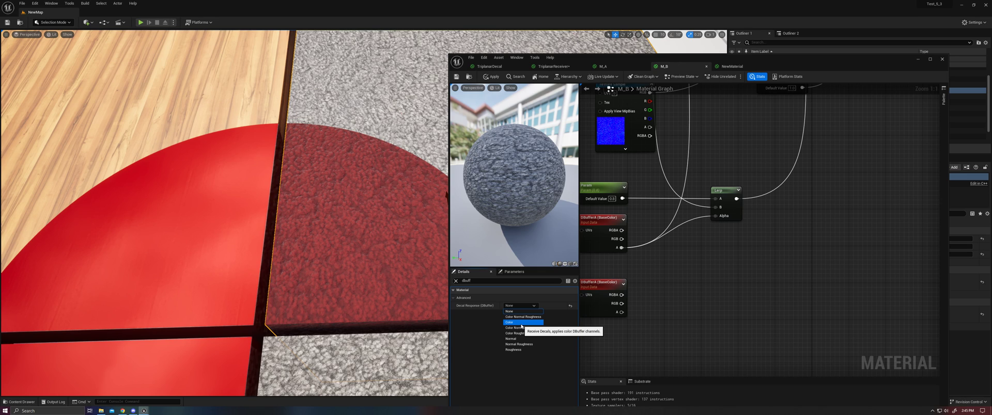
left_click(522, 322)
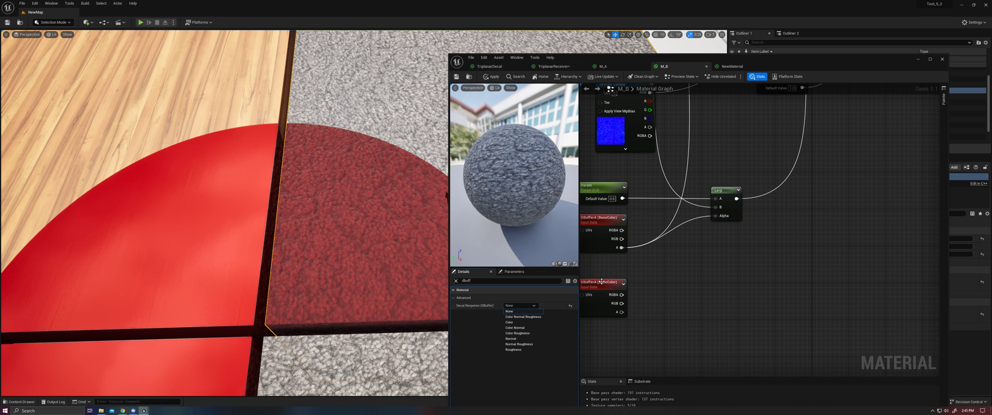
Compare the duplicated DBufferA node's DBuffer Texture options with M_B's Decal Response options, and delete the duplicate node.
left_click_drag(609, 281, 644, 267)
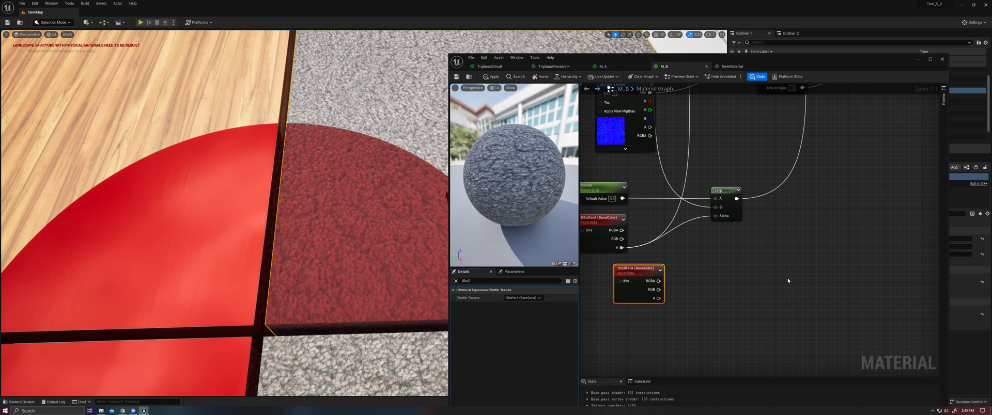
left_click(531, 299)
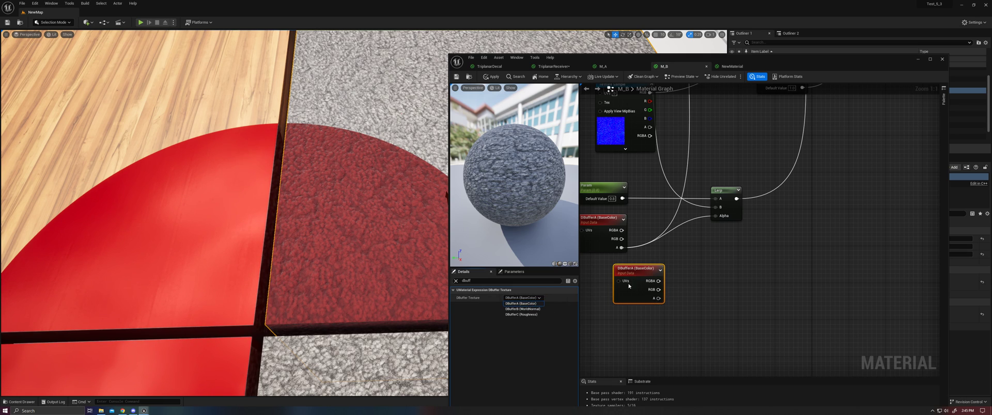
left_click(599, 291)
left_click(519, 306)
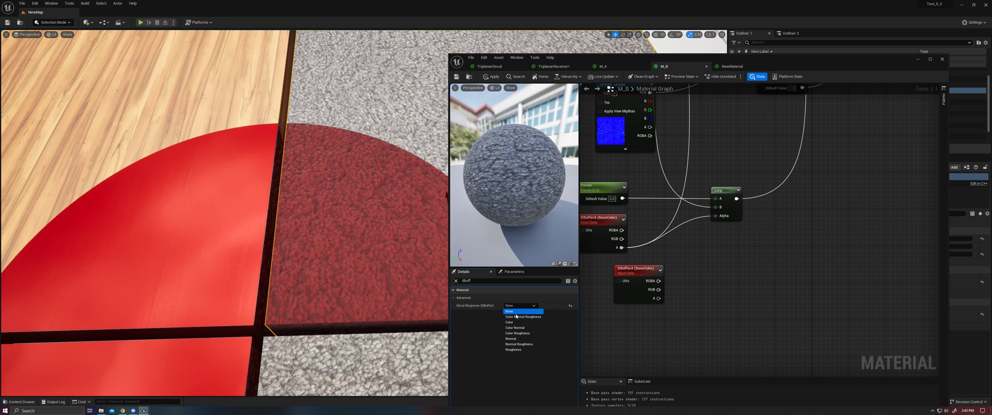
left_click(687, 250)
left_click(639, 269)
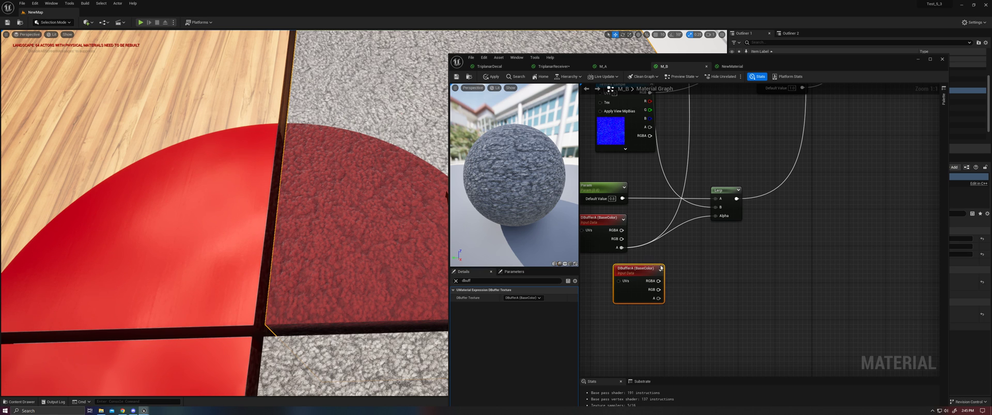
key("Delete")
Move the material editor clear of the level viewport and select the NewMaterial1 decal on the front carpet tile.
left_click_drag(674, 61, 825, 104)
left_click_drag(522, 181, 522, 274)
right_click_drag(522, 181, 537, 181)
left_click_drag(804, 102, 830, 271)
left_click(755, 137)
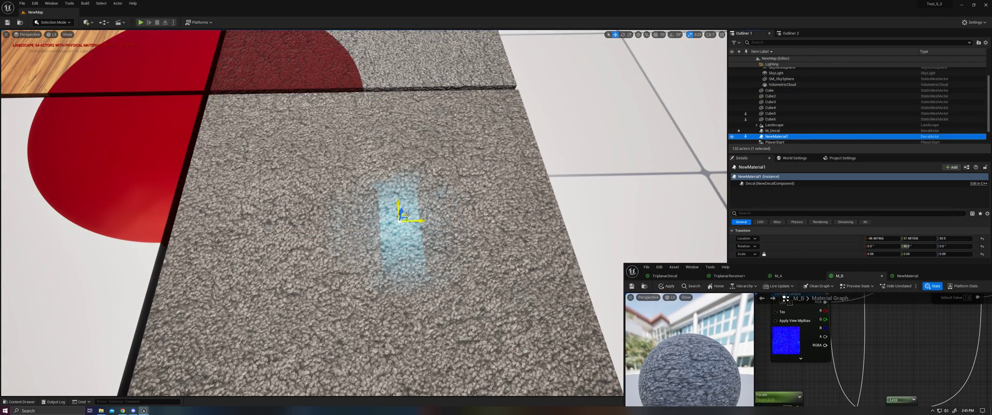
Move the NewMaterial1 decal around on the carpet tile to observe how its pattern changes with position.
left_click_drag(401, 218, 363, 171)
right_click_drag(363, 171, 360, 179)
key("a")
left_click_drag(469, 177, 535, 257)
Hide the DirectionalLight and frame the NewMaterial1 decal to examine its glow on the carpet in the dark.
scroll(852, 109, "up", 2)
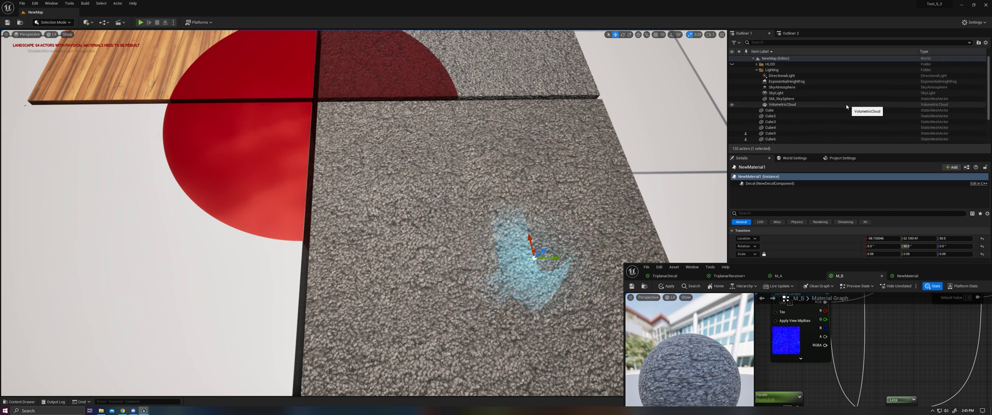
left_click(731, 75)
key("f")
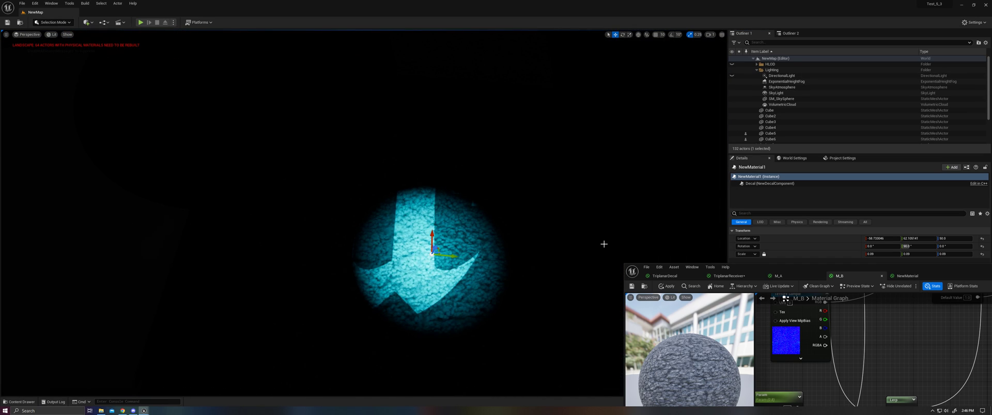
right_click_drag(470, 244, 437, 246)
mouse_move(358, 233)
left_mouse_down()
mouse_move(336, 200)
mouse_move(263, 222)
mouse_move(259, 251)
mouse_move(285, 259)
mouse_move(450, 210)
mouse_move(472, 166)
mouse_move(469, 143)
mouse_move(424, 127)
mouse_move(393, 83)
mouse_move(258, 71)
mouse_move(166, 121)
mouse_move(177, 266)
mouse_move(370, 295)
mouse_move(463, 156)
mouse_move(287, 111)
mouse_move(232, 210)
mouse_move(232, 257)
mouse_move(266, 347)
mouse_move(364, 305)
mouse_move(405, 275)
mouse_move(398, 195)
mouse_move(343, 159)
mouse_move(302, 192)
mouse_move(348, 239)
left_mouse_up()
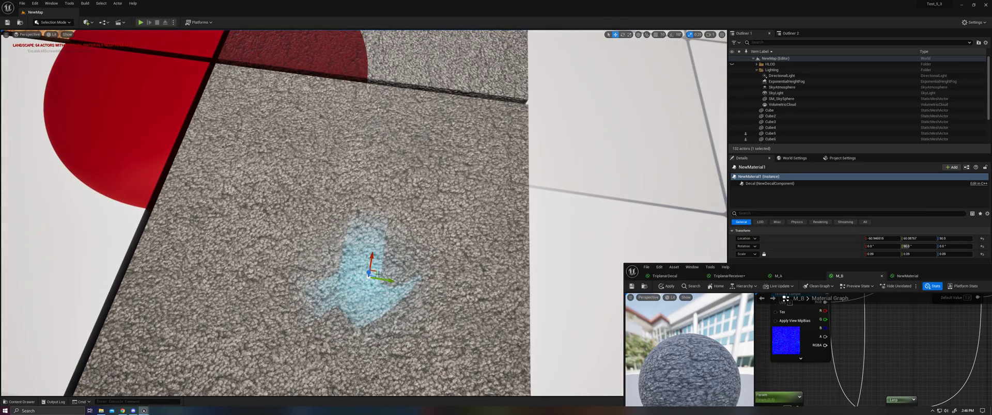
Move the NewMaterial1 decal back toward the middle of the front carpet tile.
left_click_drag(379, 274, 356, 177)
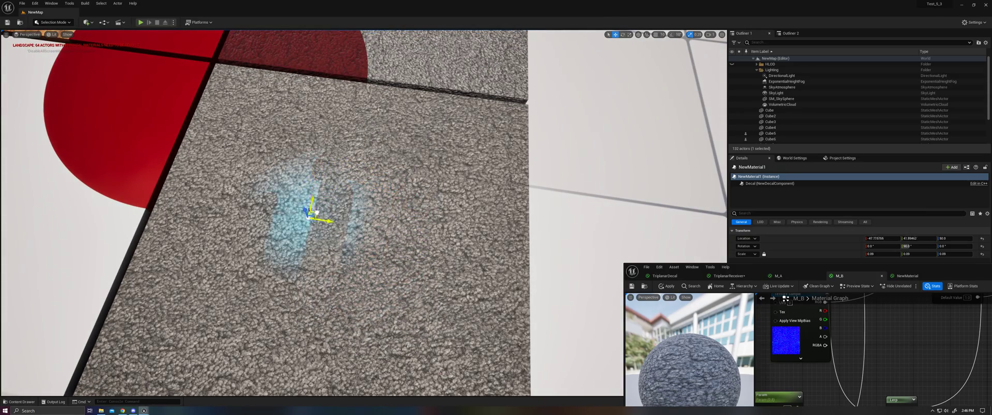
right_click_drag(364, 213, 405, 210)
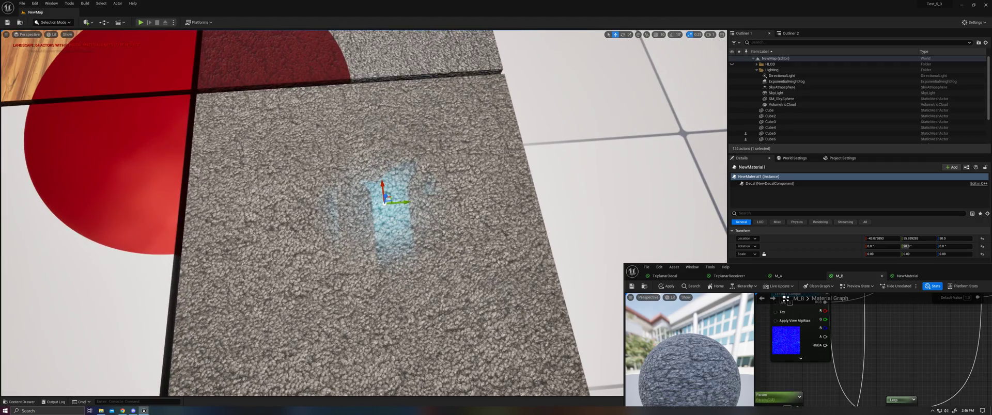
scroll(363, 213, "down", 5)
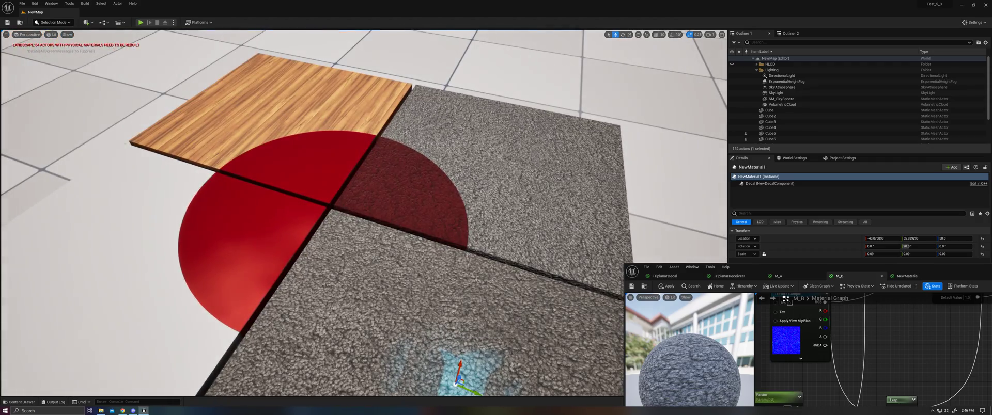
Switch the level viewport to the World Normal buffer visualization over the floor area covered by the scale-patterned decal.
right_click_drag(364, 213, 331, 163)
right_click_drag(543, 279, 567, 270)
left_click_drag(800, 268, 797, 105)
right_click_drag(331, 217, 435, 276)
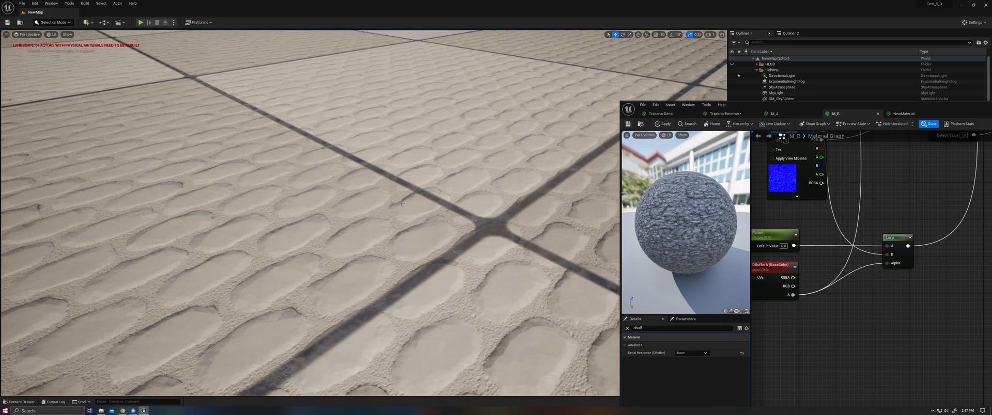
right_click_drag(385, 201, 226, 71)
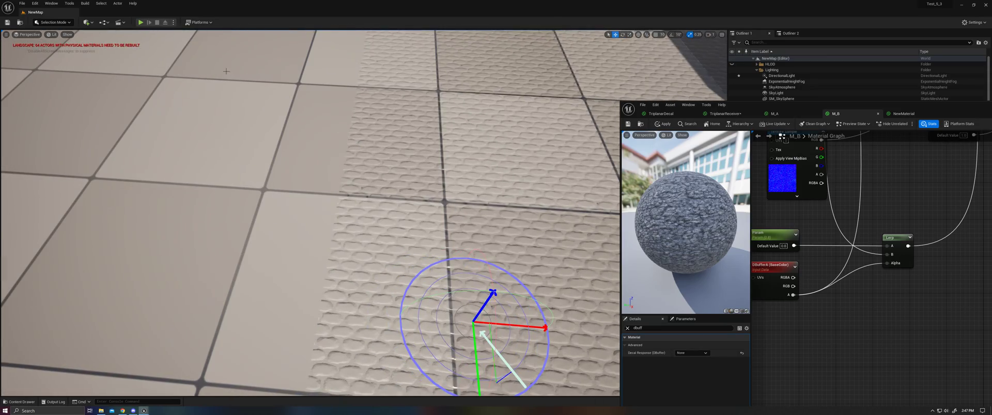
left_click(54, 34)
mouse_move(100, 141)
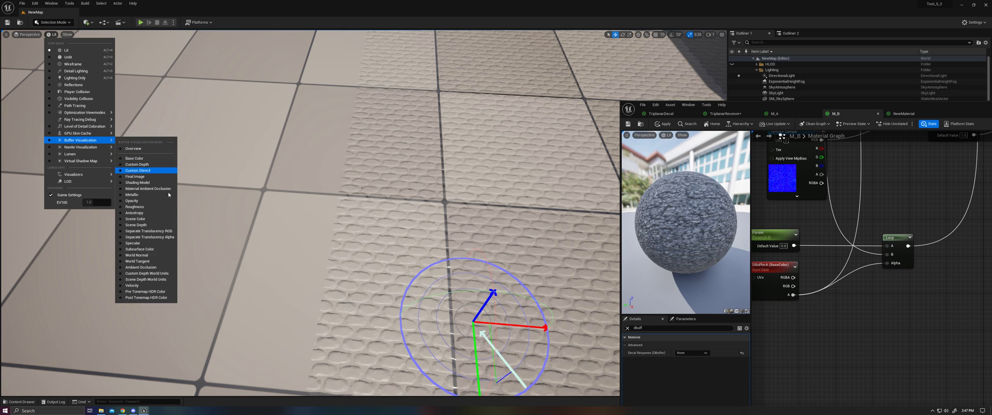
left_click(152, 256)
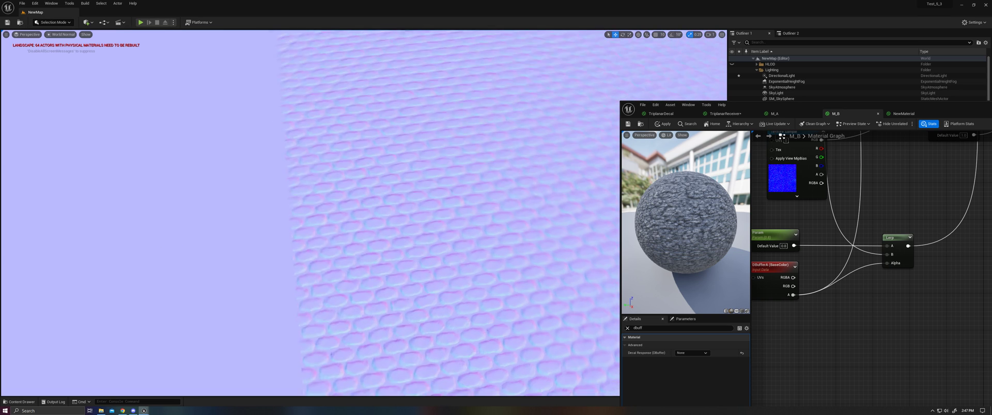
Examine the decal's world normals on the flat floor and along its edge.
right_click_drag(331, 217, 310, 243)
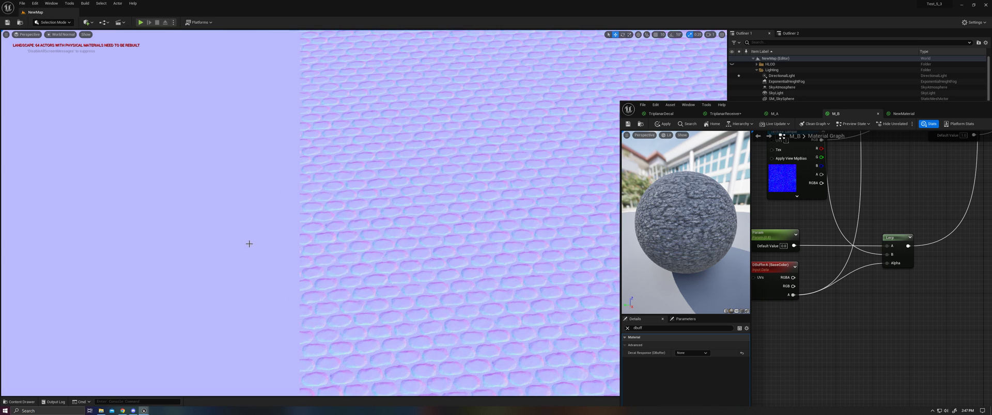
right_click_drag(391, 252, 338, 256)
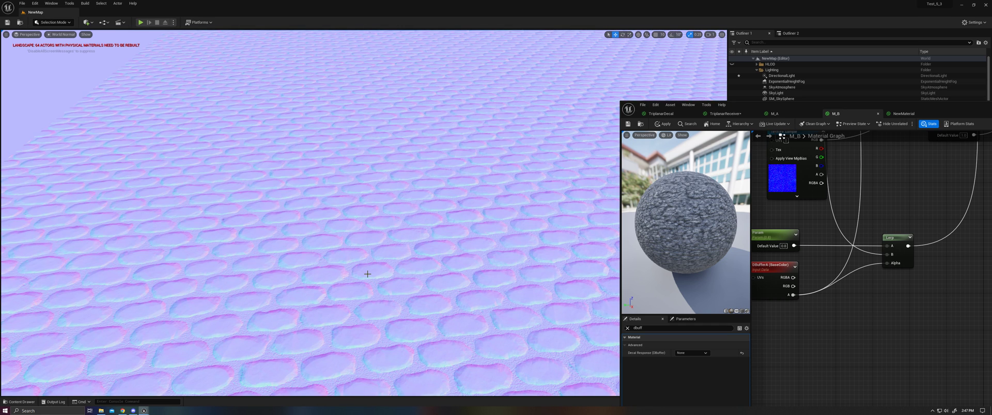
right_click_drag(357, 275, 357, 230)
Orbit around the selected cube to examine how the decal's normals project onto its top and side faces.
right_click_drag(328, 255, 399, 303)
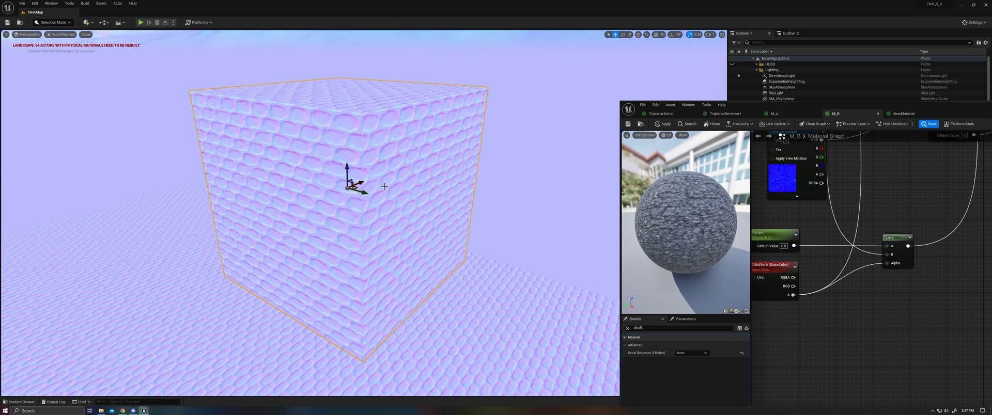
left_click_drag(386, 187, 170, 116, "alt")
right_click_drag(364, 178, 364, 213)
left_click_drag(365, 213, 206, 168, "alt")
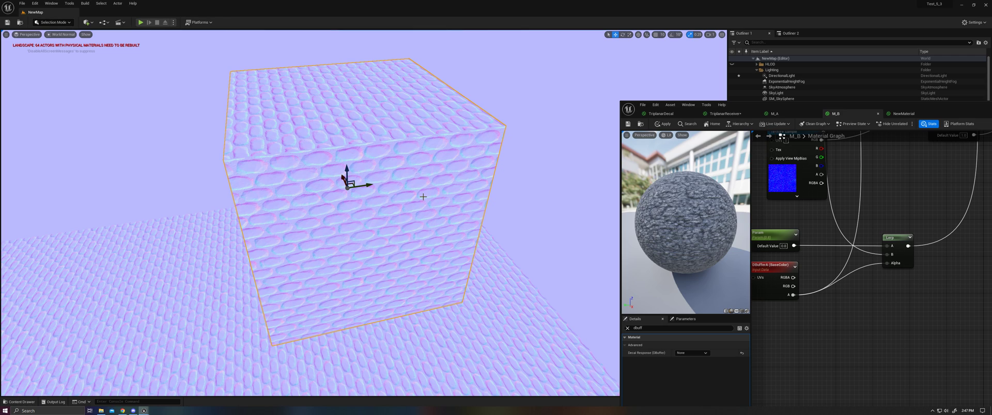
right_click_drag(423, 197, 423, 186)
left_click_drag(423, 186, 475, 170, "alt")
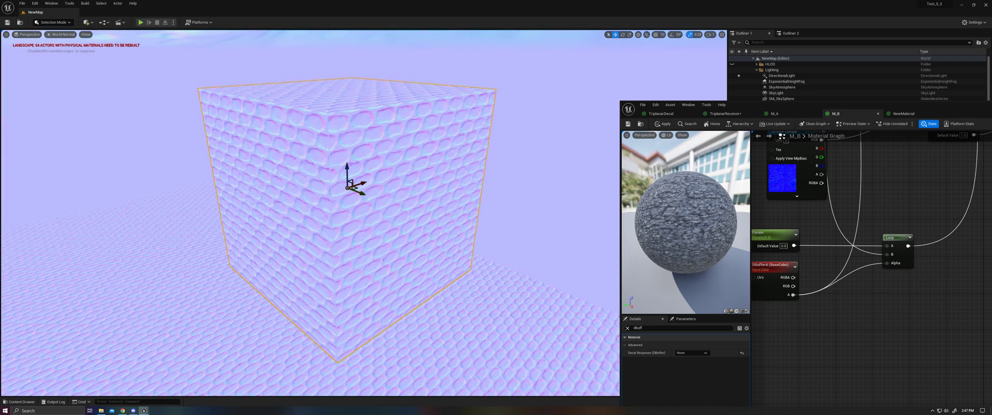
left_click_drag(423, 186, 202, 163, "alt")
right_click_drag(440, 192, 440, 193)
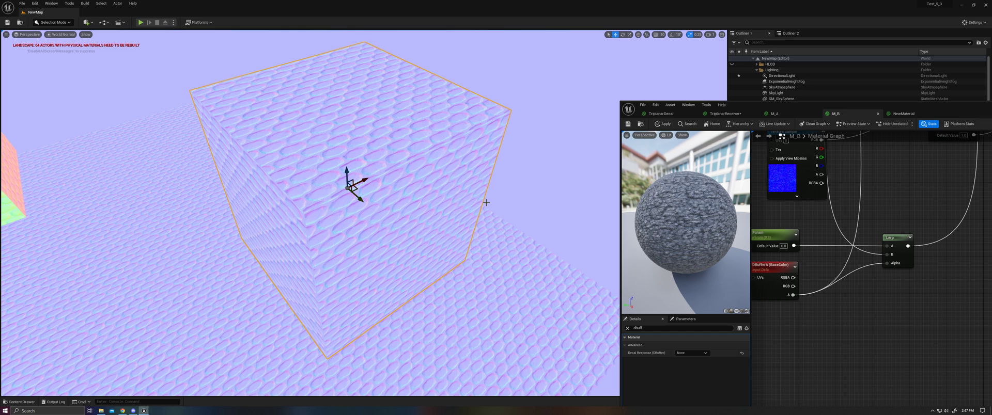
left_click_drag(454, 212, 491, 173, "alt")
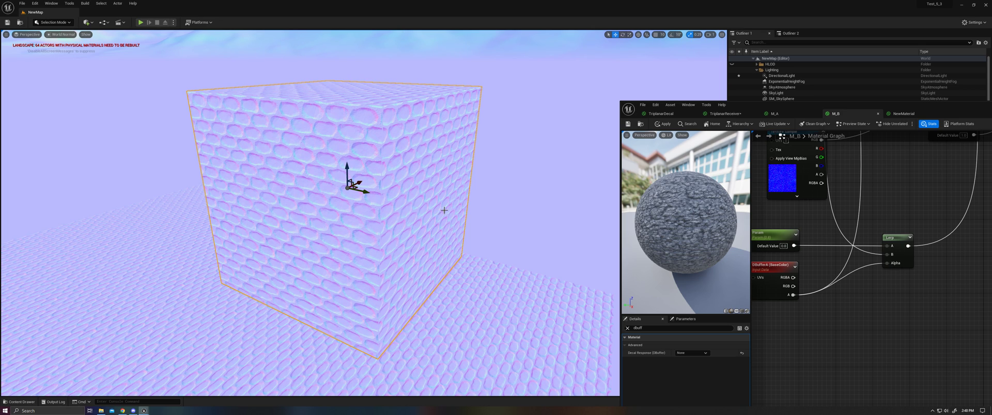
left_click_drag(446, 197, 398, 227, "alt")
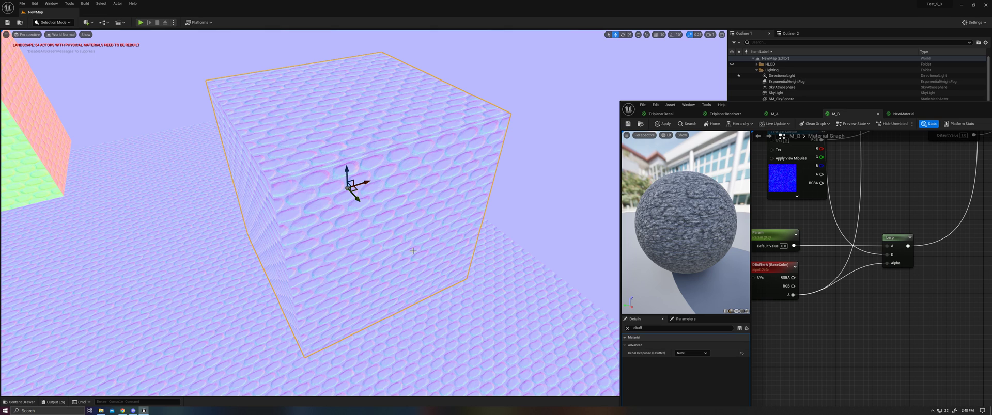
Examine the neighbouring cube's faces in the World Normal view for comparison with the first cube.
middle_click_drag(431, 236, 343, 210)
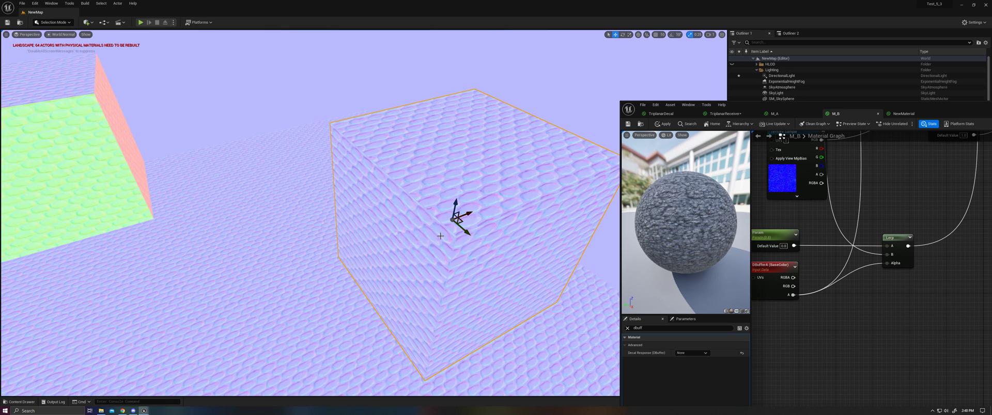
mouse_move(440, 236)
right_mouse_down()
mouse_move(356, 231)
mouse_move(378, 214)
mouse_move(385, 237)
mouse_move(456, 234)
right_mouse_up()
right_click_drag(548, 178, 303, 146)
right_click_drag(392, 195, 439, 197)
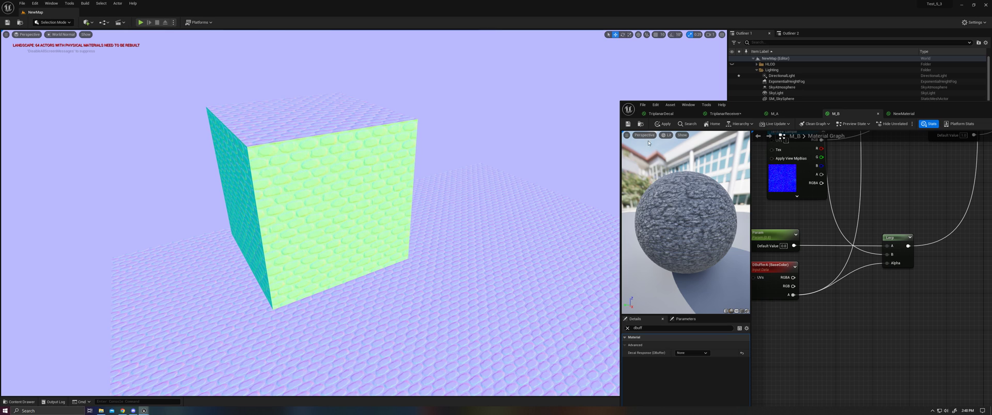
Open the TriplanarDecal material graph in an uncovered editor window and inspect its SceneTexture:WorldNormal node.
left_click(660, 114)
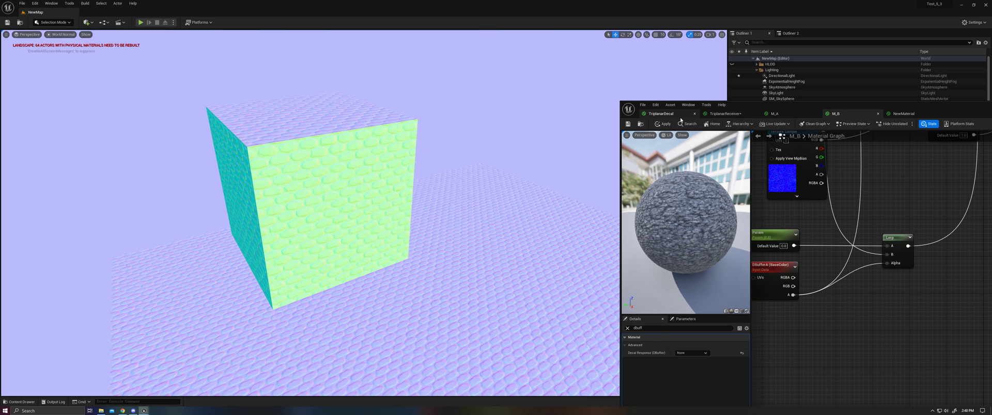
left_click_drag(711, 82, 671, 58)
scroll(797, 203, "up", 4)
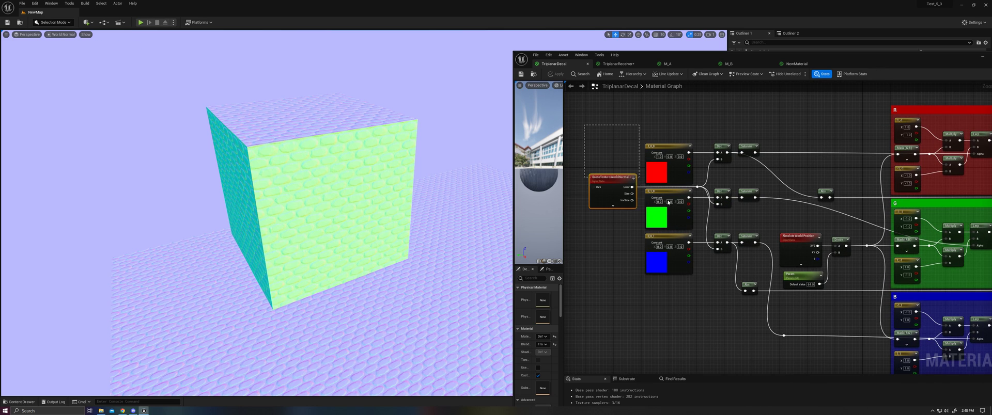
left_click(616, 177)
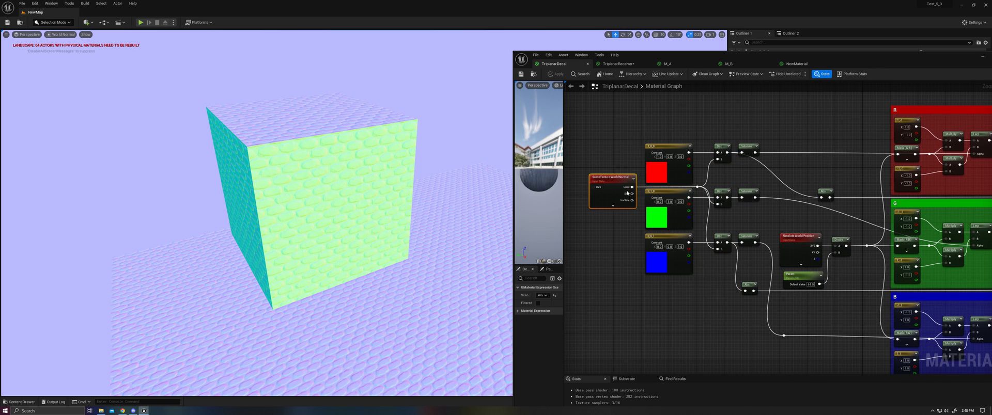
Inspect the Absolute World Position node and the R, G and B node groups feeding the Texture Sample.
right_click_drag(716, 271, 630, 230)
right_click_drag(741, 252, 645, 256)
left_click(617, 200)
right_click_drag(674, 217, 642, 220)
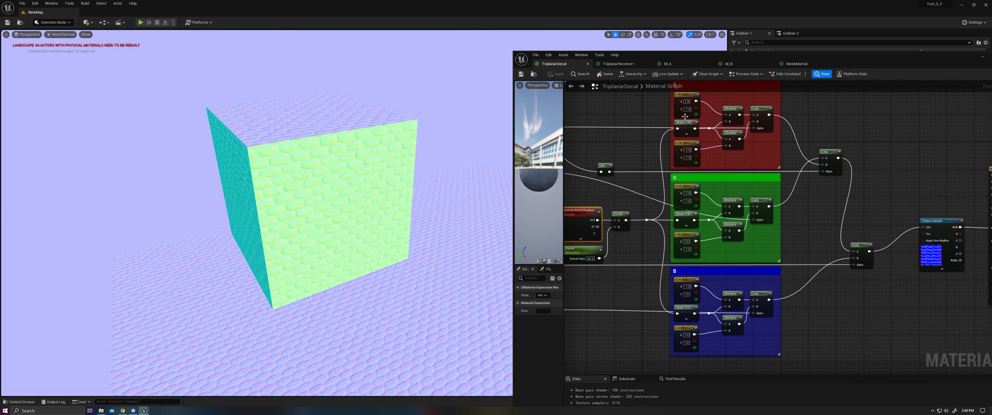
Trace the mask, Multiply and Lerp nodes of each colour group through the Texture Sample to the material's Normal input.
right_click_drag(674, 128, 671, 150)
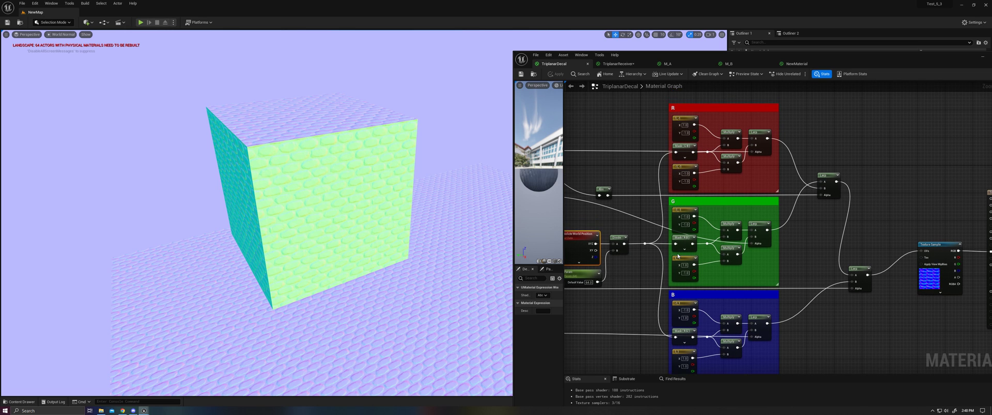
right_click_drag(678, 255, 685, 221)
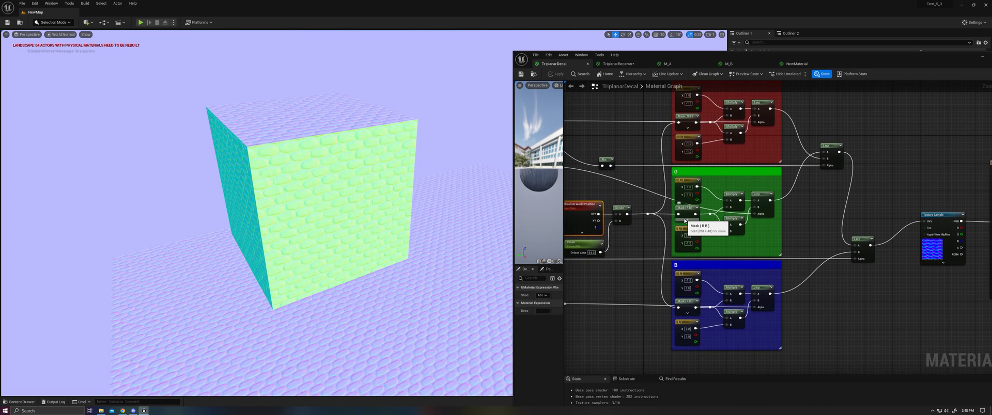
right_click_drag(765, 212, 731, 249)
scroll(650, 179, "up", 1)
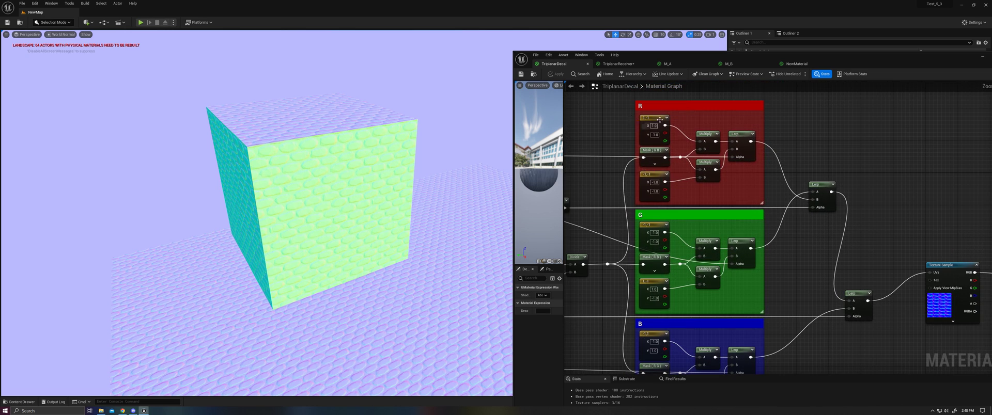
right_click_drag(635, 191, 649, 155)
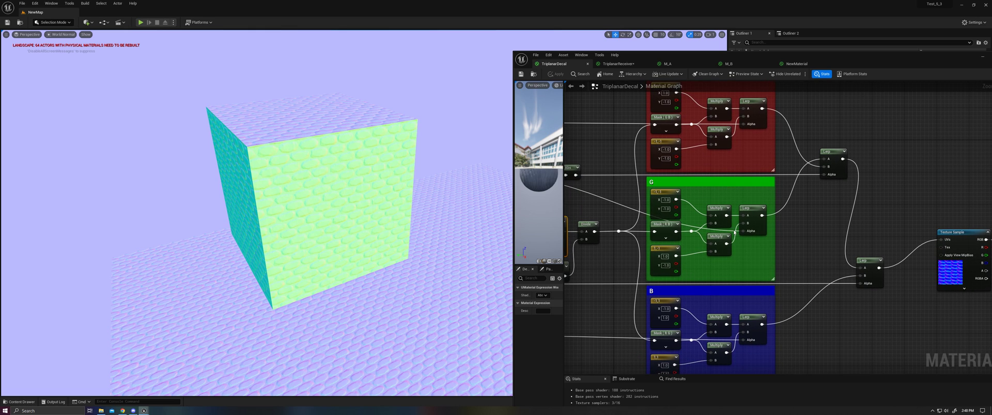
right_click_drag(735, 233, 735, 188)
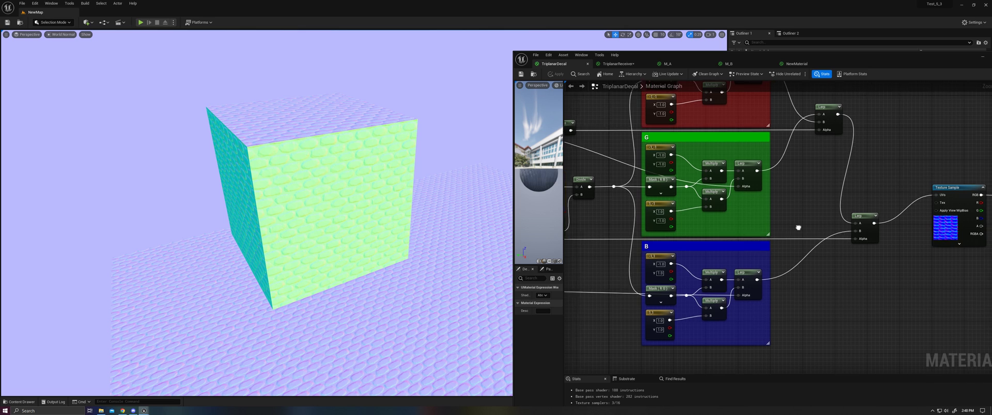
right_click_drag(793, 222, 583, 232)
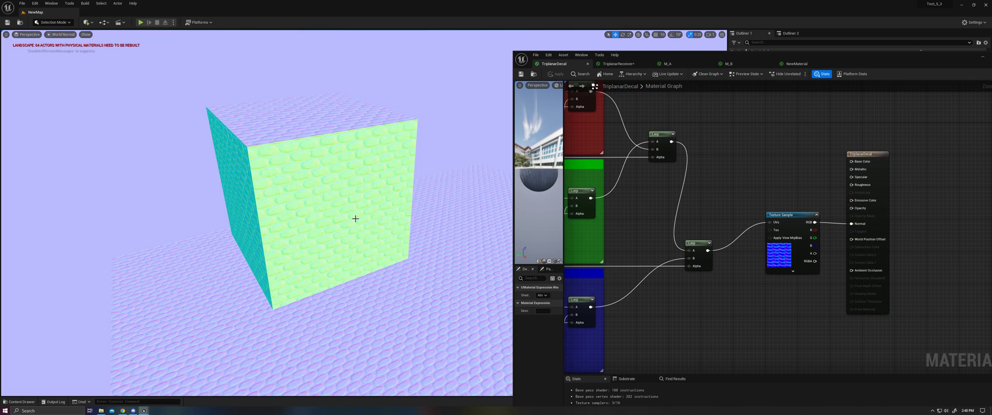
View the selected cube's faces in World Normal, and switch the level viewport back to Lit shading.
right_click_drag(355, 220, 349, 192)
mouse_move(427, 222)
left_mouse_down("alt")
mouse_move(446, 222)
mouse_move(427, 222)
left_mouse_up("alt")
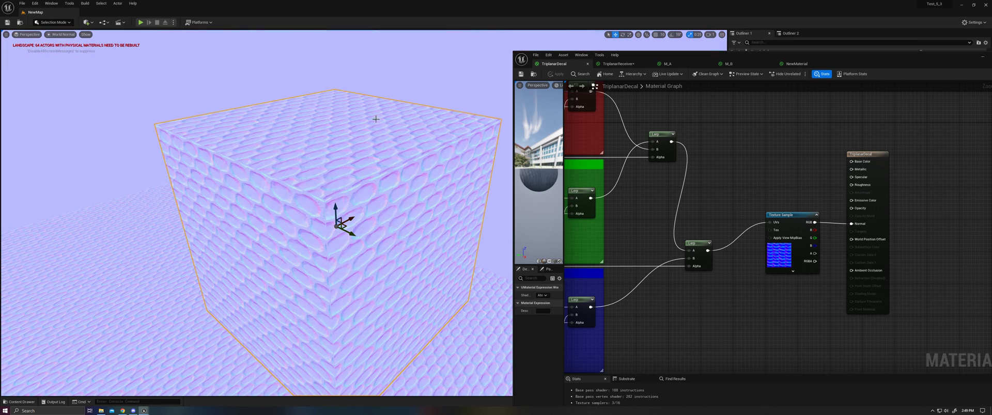
left_click(55, 35)
left_click(65, 51)
mouse_move(380, 237)
right_mouse_down()
mouse_move(356, 230)
mouse_move(380, 237)
right_mouse_up()
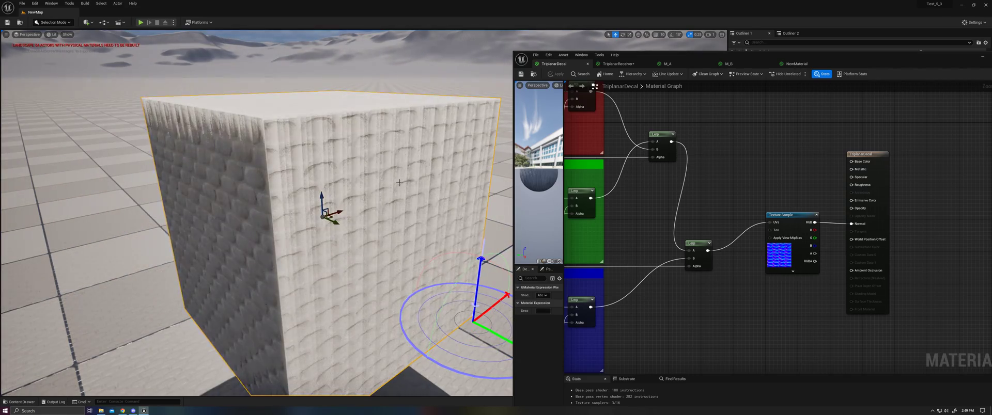
Rotate the sunlight around the selected cube and examine how the decal relief responds on its faces.
right_click_drag(403, 206, 362, 220)
key("ctrl+l")
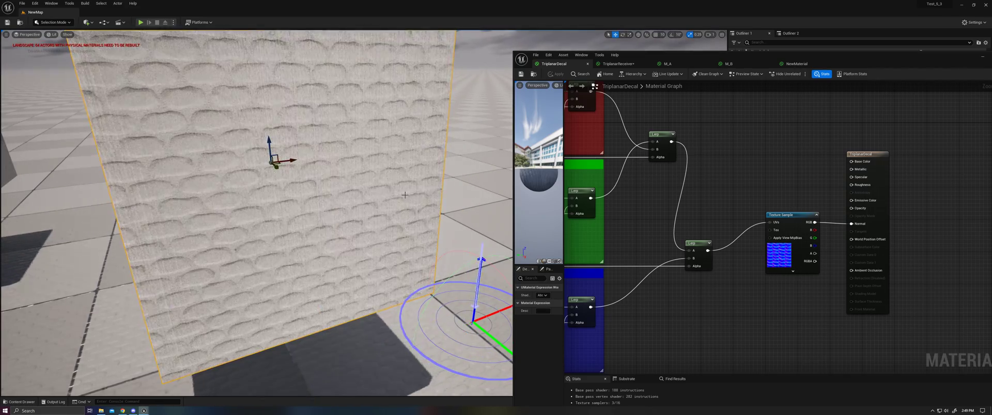
key("ctrl+l")
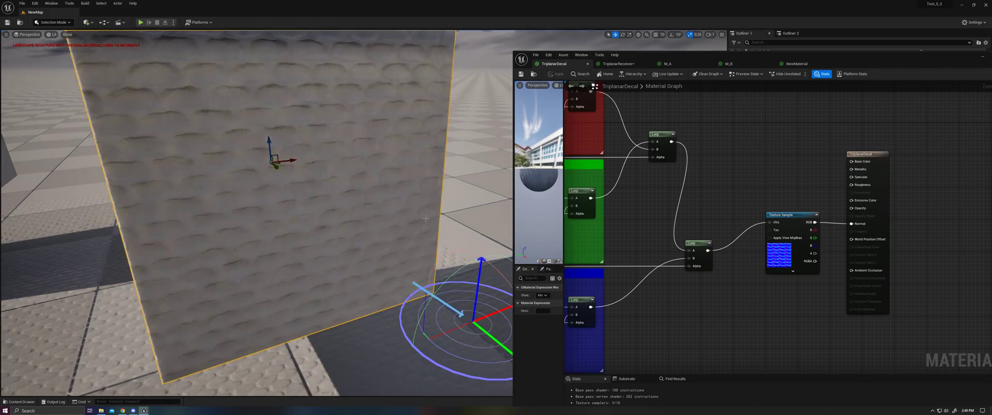
key("ctrl+l")
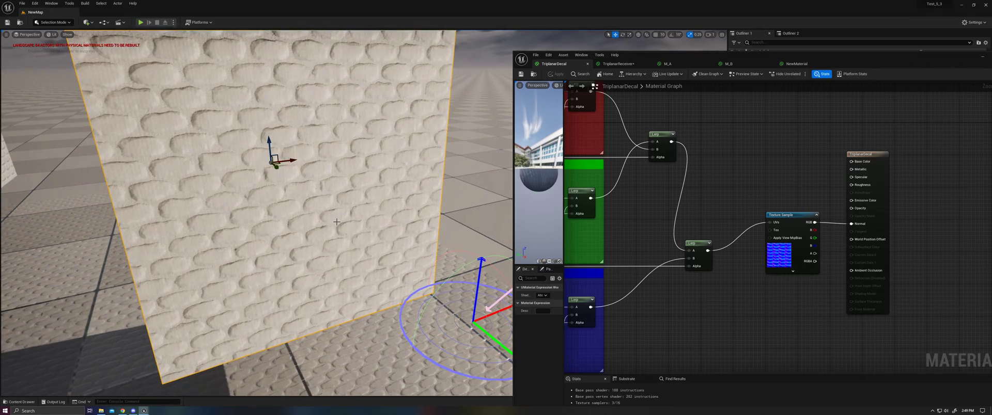
key("ctrl+l")
key("ctrl+l")
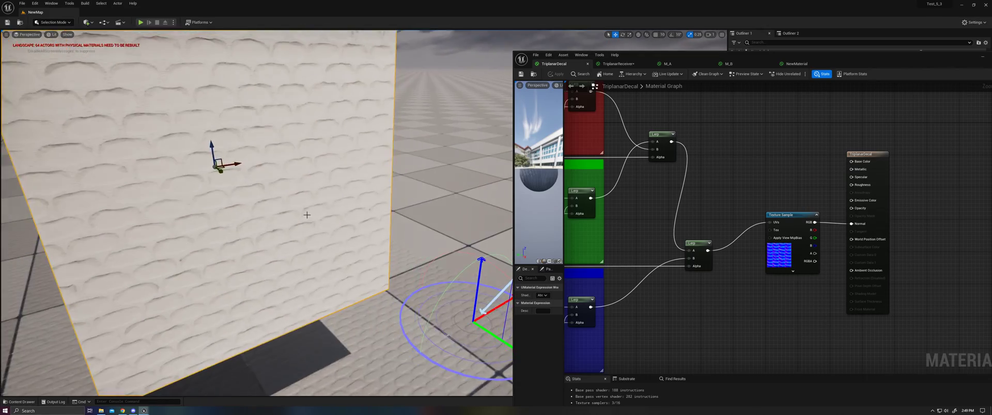
mouse_move(310, 219)
right_mouse_down()
mouse_move(279, 219)
mouse_move(316, 223)
mouse_move(306, 224)
right_mouse_up()
key("w")
middle_click_drag(443, 205, 515, 190)
Open the TriplanarReceiver material graph and move the DBuffer world-normal node closer to the material output node.
left_click(620, 63)
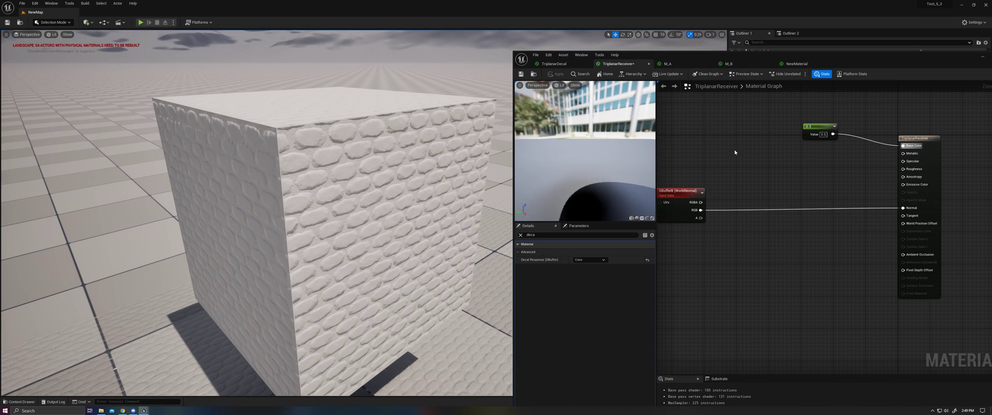
left_click_drag(731, 239, 834, 245)
right_click_drag(847, 242, 753, 242)
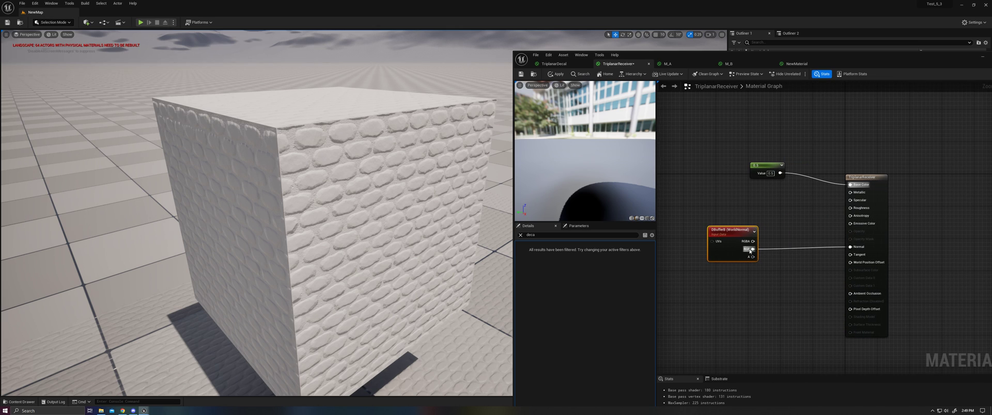
Connect the DBuffer world-normal RGB output to Base Color and apply the material.
left_click_drag(752, 241, 850, 184)
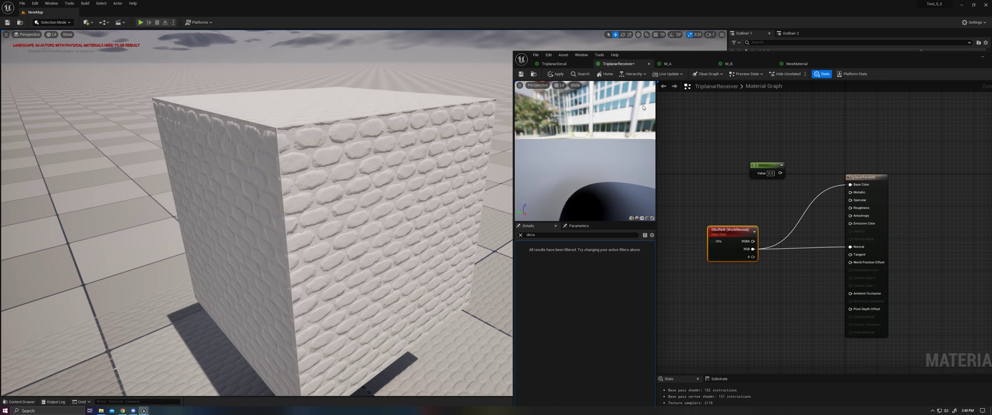
left_click(556, 74)
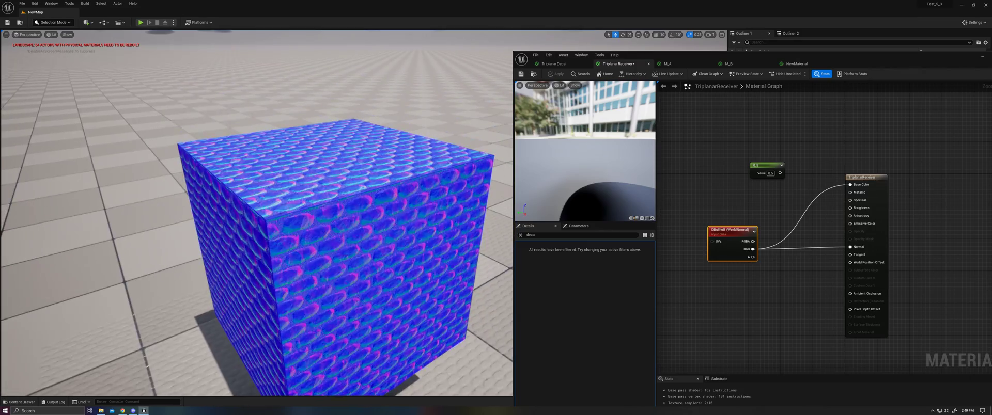
Move around the receiver cube to examine the DBuffer normal colours on its top and side faces.
right_click_drag(259, 207, 238, 242)
key("w")
key("s")
right_click_drag(379, 188, 408, 206)
key("a")
right_click_drag(310, 206, 285, 248)
key("a")
key("s")
key("w")
right_click_drag(496, 220, 388, 216)
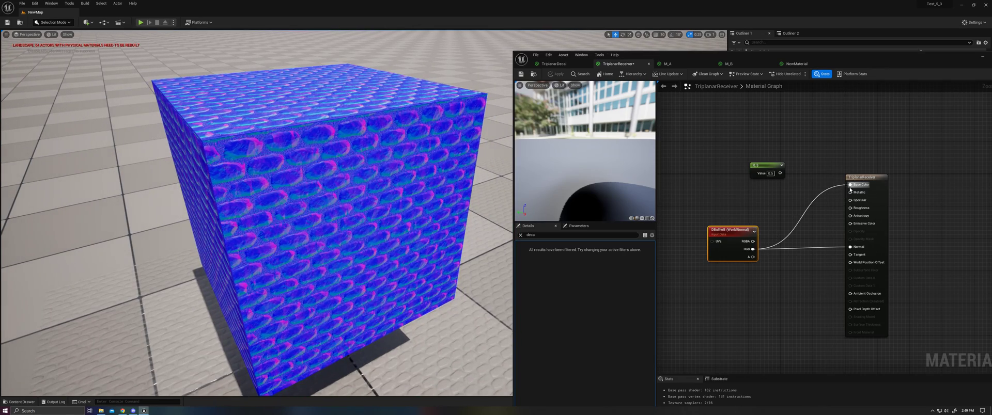
Reconnect the constant value node to Base Color, apply the material and clear the details search filter.
left_click_drag(851, 184, 781, 173)
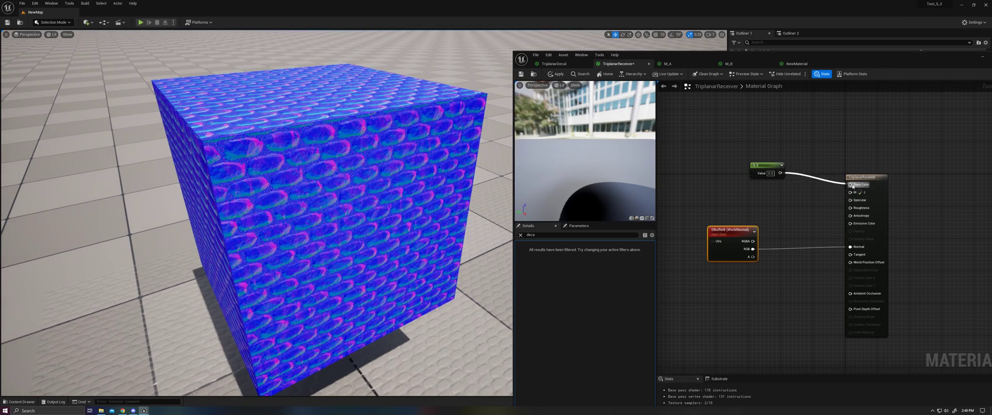
left_click(556, 75)
left_click(521, 235)
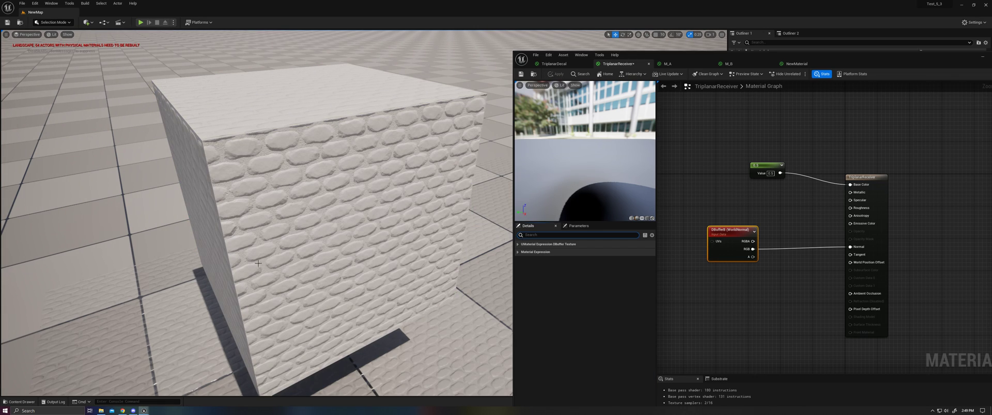
Rotate the sunlight around the triplanar receiver cube to examine its stone relief under different light angles.
right_click_drag(257, 263, 240, 207)
key("ctrl+l")
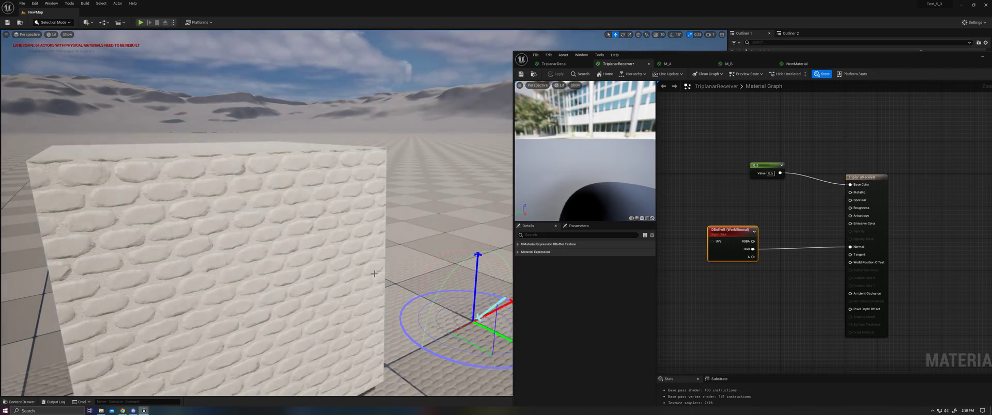
key("ctrl+l")
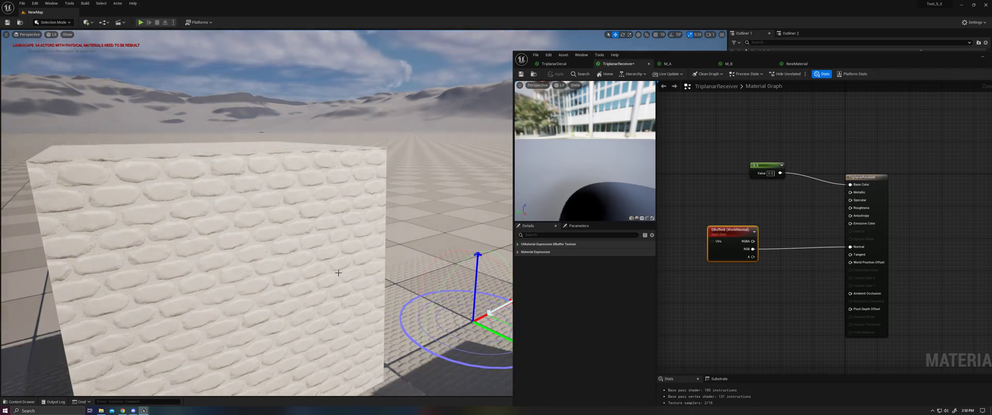
key("ctrl+l")
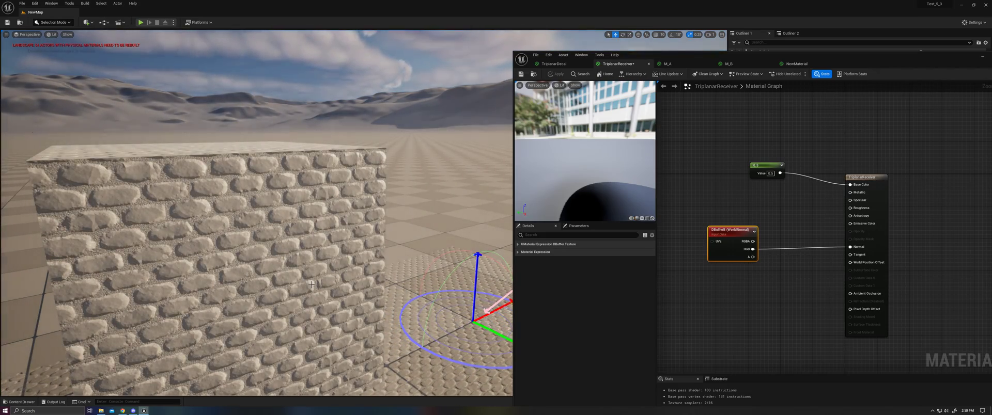
right_click_drag(312, 285, 230, 266)
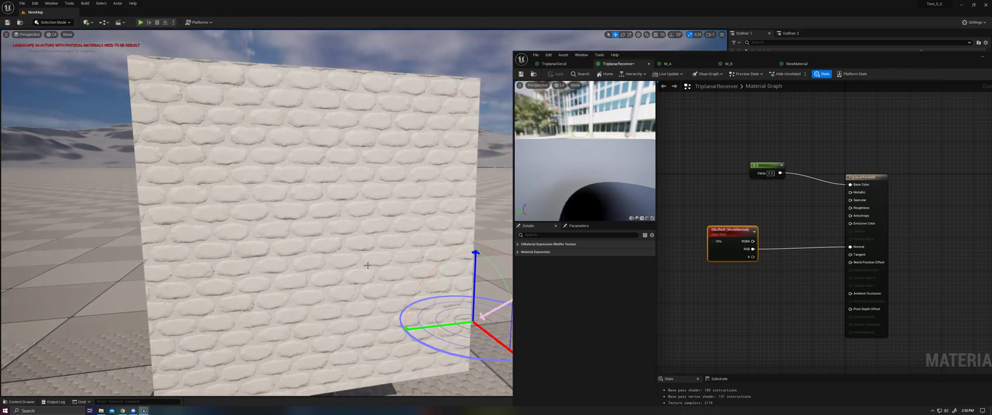
key("ctrl+l")
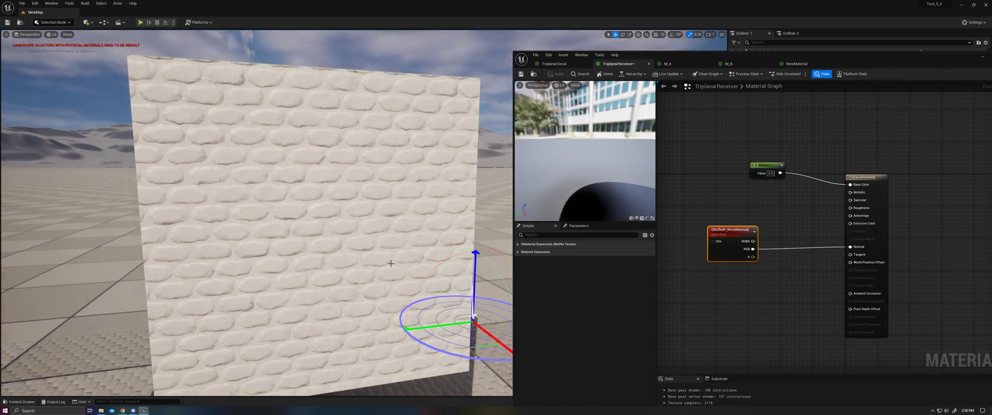
Compare the decal relief on the neighbouring cube and the receiver cube under different sunlight directions.
right_click_drag(391, 263, 383, 264)
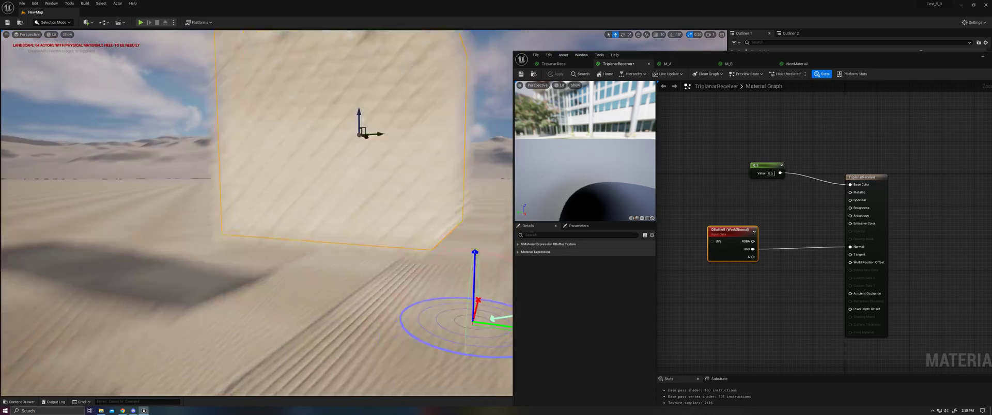
middle_click_drag(443, 286, 480, 261)
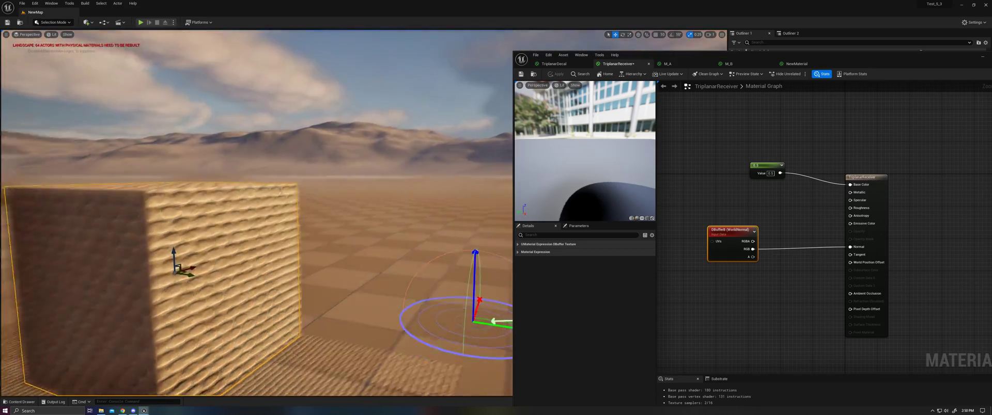
right_click_drag(362, 222, 279, 274)
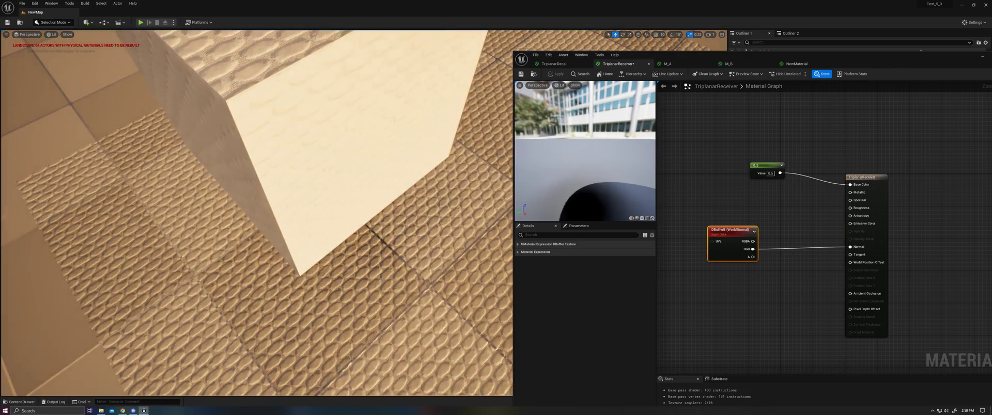
key("ctrl+l")
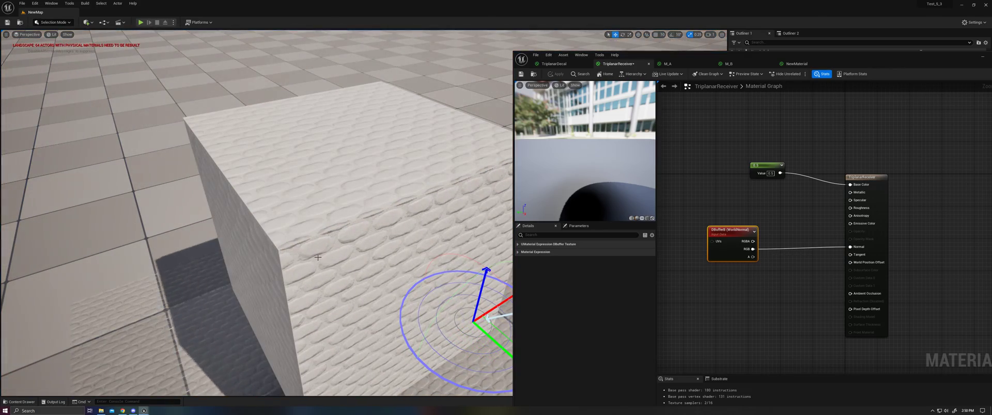
right_click_drag(344, 264, 320, 210)
right_click_drag(311, 253, 501, 149)
right_click_drag(362, 196, 327, 235)
Insert a SafeNormalize function between the DBuffer world-normal RGB output and the TriplanarReceiver material's Normal input.
right_click_drag(791, 287, 761, 250)
right_click(746, 256)
type("safe")
left_click(762, 280)
left_click_drag(742, 223, 841, 221)
Add a constant vector of 0, 0, 1, connect it to SafeNormalize's Default input and apply the material.
right_click_drag(735, 276, 748, 279)
right_click(748, 280)
left_click(743, 275)
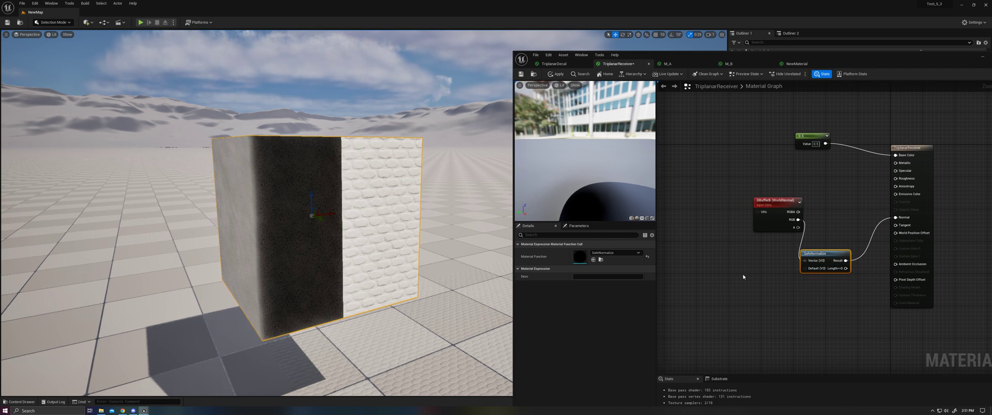
key("3")
left_click(732, 254)
left_click(770, 270)
type("1")
type("1")
left_click(796, 284)
left_click_drag(785, 266, 805, 269)
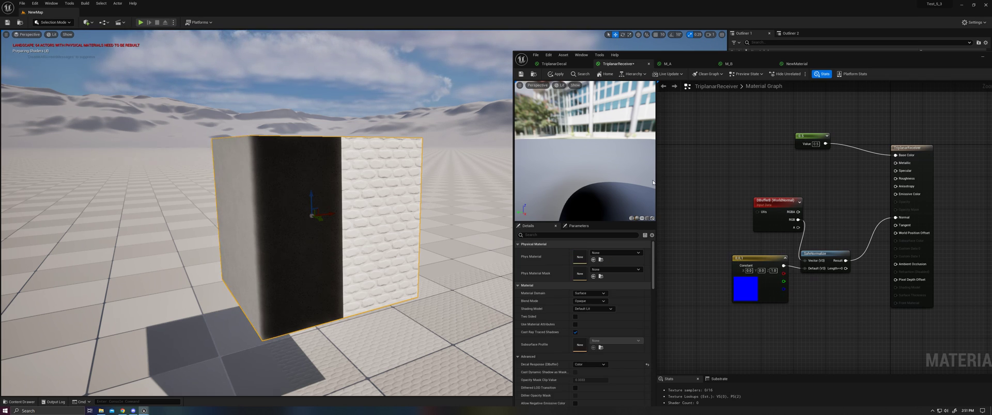
left_click(554, 74)
Shift the selected receiver cube back and forth along one axis and examine its normals at the decal's edge.
right_click_drag(362, 181, 367, 200)
left_click_drag(348, 201, 326, 201)
mouse_move(336, 204)
right_mouse_down()
mouse_move(385, 230)
mouse_move(336, 204)
right_mouse_up()
right_click_drag(391, 221, 414, 132)
left_click_drag(311, 209, 355, 209)
right_click_drag(368, 185, 429, 202)
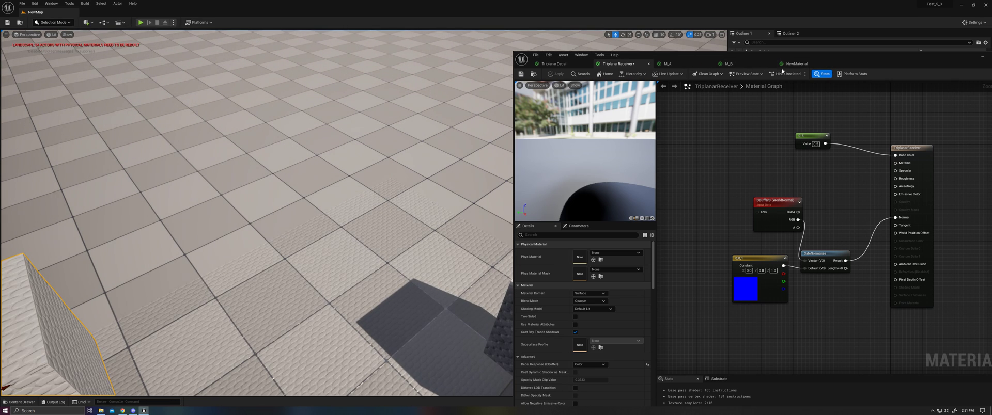
Reposition the material editor window and open the M_Decal material graph.
left_click_drag(862, 62, 741, 46)
key("ctrl+space")
left_click(706, 267)
double_click(707, 268)
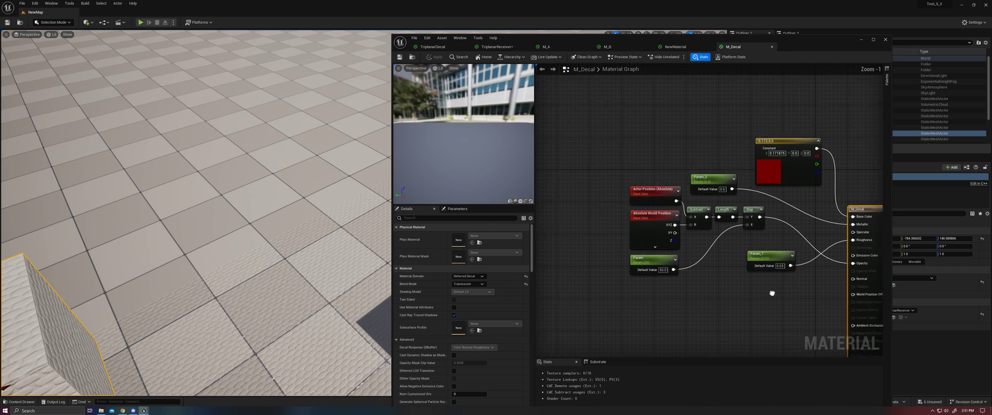
Move M_Decal's red constant colour node away from the output node, and select the position, Subtract, Length and Step nodes with their parameters.
left_click_drag(704, 139, 602, 115)
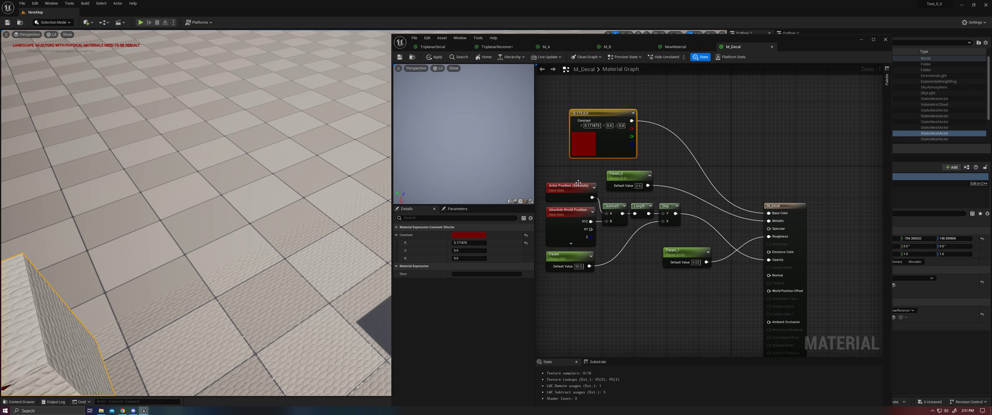
left_click_drag(540, 198, 687, 269)
right_click_drag(323, 171, 290, 186)
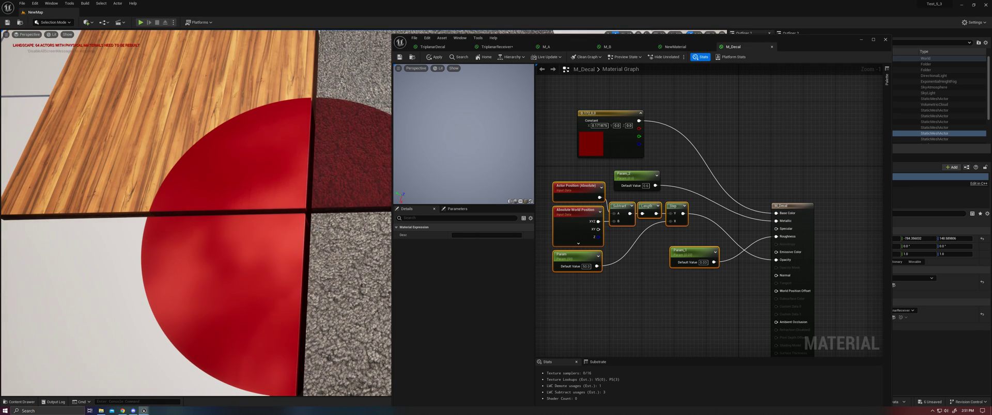
mouse_move(318, 229)
right_mouse_down()
mouse_move(289, 243)
mouse_move(318, 229)
right_mouse_up()
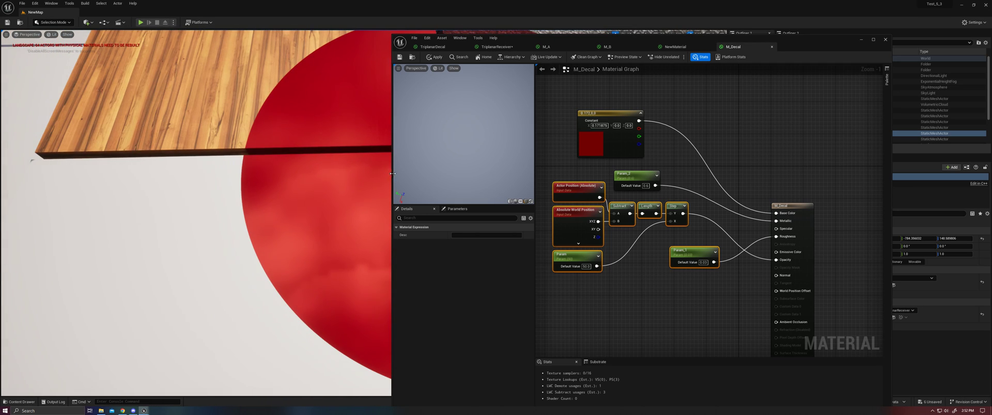
Narrow the material editor window to uncover the level, and examine the red decal's circular mask across the surfaces.
left_click_drag(392, 173, 490, 173)
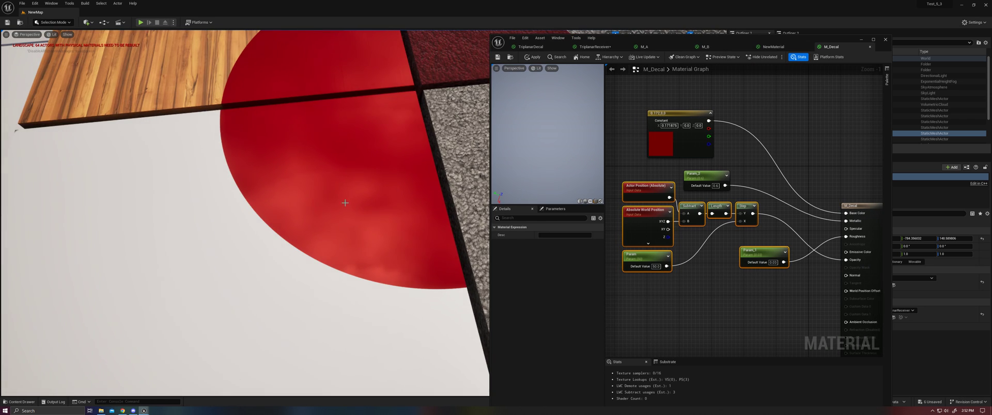
right_click_drag(345, 206, 347, 208)
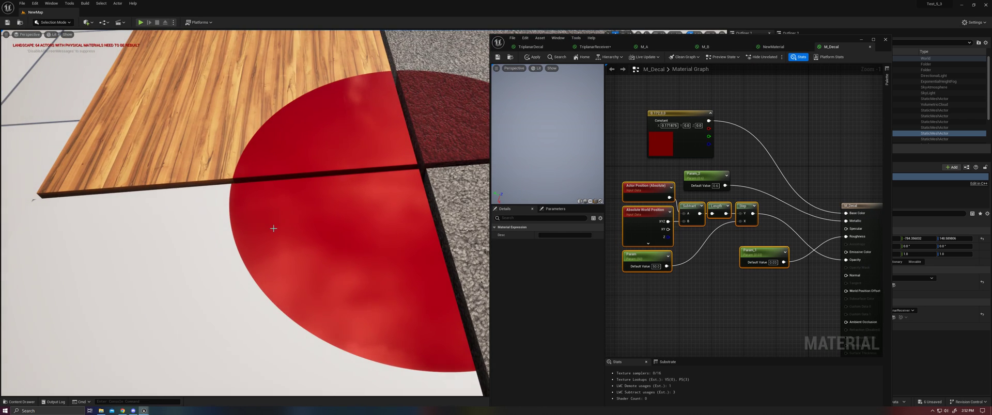
right_click_drag(352, 254, 350, 256)
right_click_drag(276, 229, 276, 229)
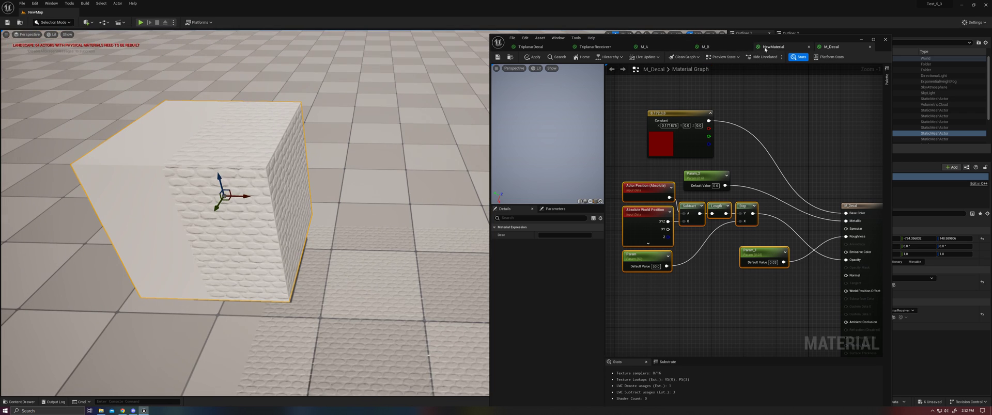
Open the TriplanarReceiver graph and review its Decal Response options, keeping Color selected.
left_click(594, 47)
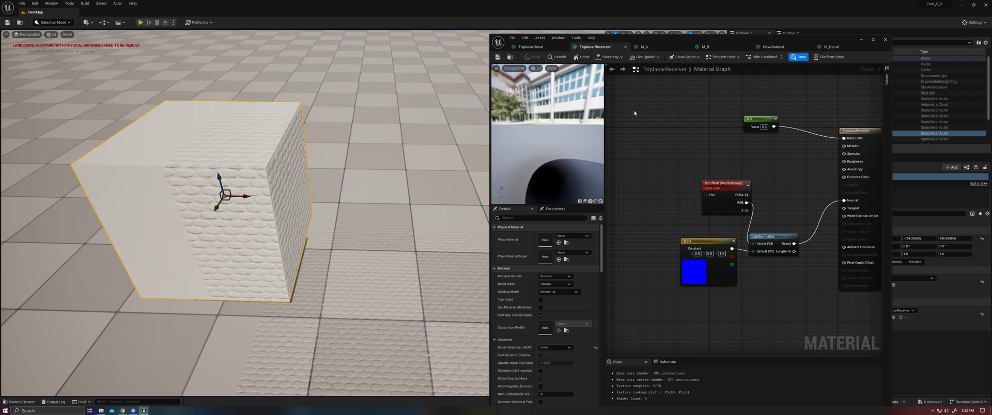
right_click_drag(646, 124, 726, 163)
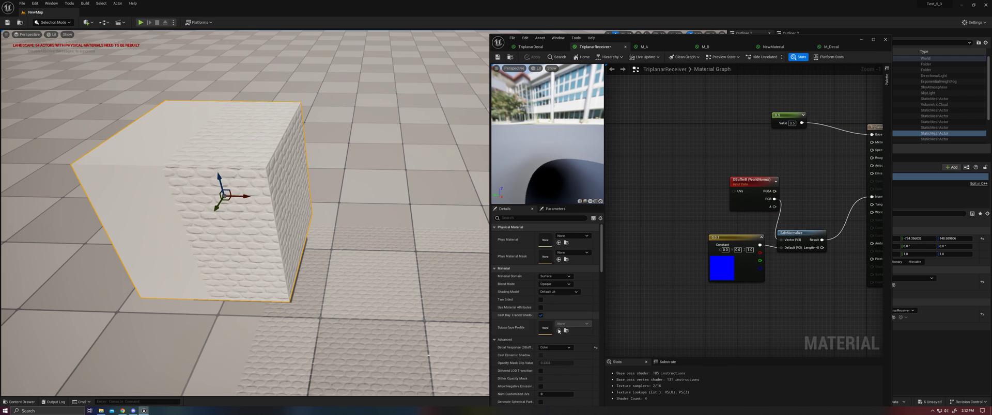
left_click(555, 347)
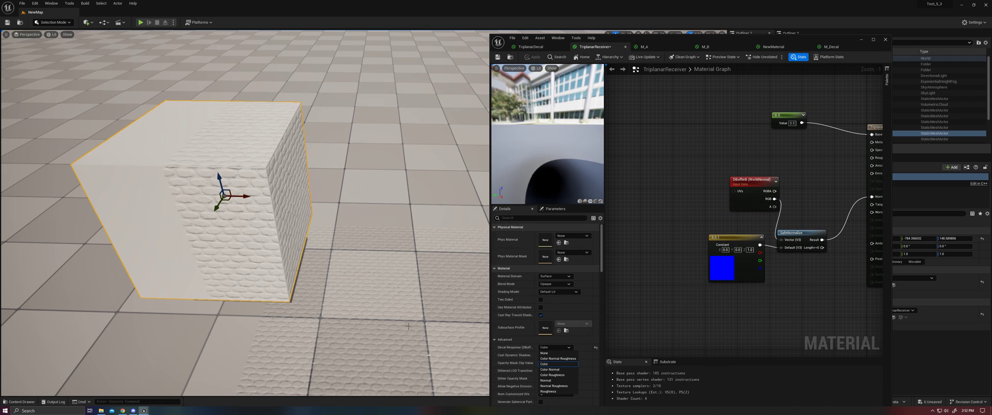
left_click(668, 319)
right_click_drag(408, 289, 328, 251)
left_click(551, 348)
left_click(550, 367)
Connect SafeNormalize's Result to Base Color and inspect the normals as colour on the receiver cube.
right_click_drag(775, 232, 709, 259)
left_click_drag(757, 266, 805, 161)
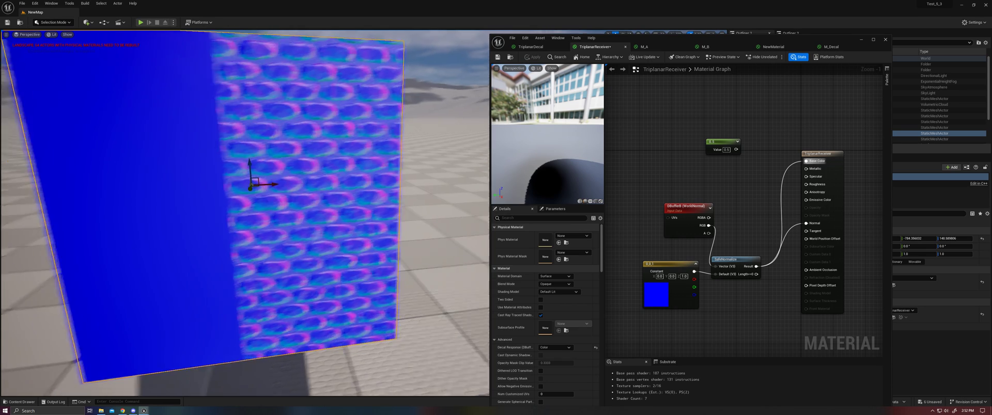
right_click_drag(310, 207, 279, 237)
Feed the DBufferB world normal's RGB output into Base Color, apply the material and examine the cube's raw decal normals.
left_click_drag(709, 225, 805, 161)
left_click(532, 58)
right_click_drag(344, 164, 346, 150)
right_click_drag(396, 196, 347, 233)
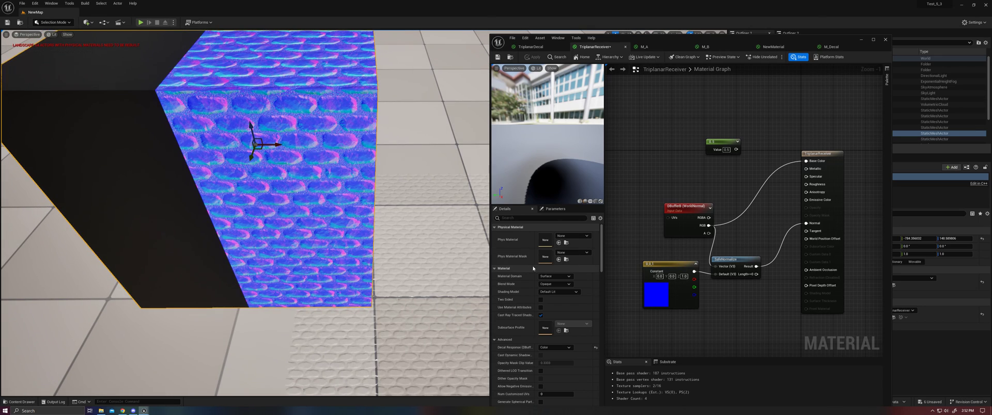
mouse_move(476, 295)
right_mouse_down()
mouse_move(455, 274)
mouse_move(476, 295)
right_mouse_up()
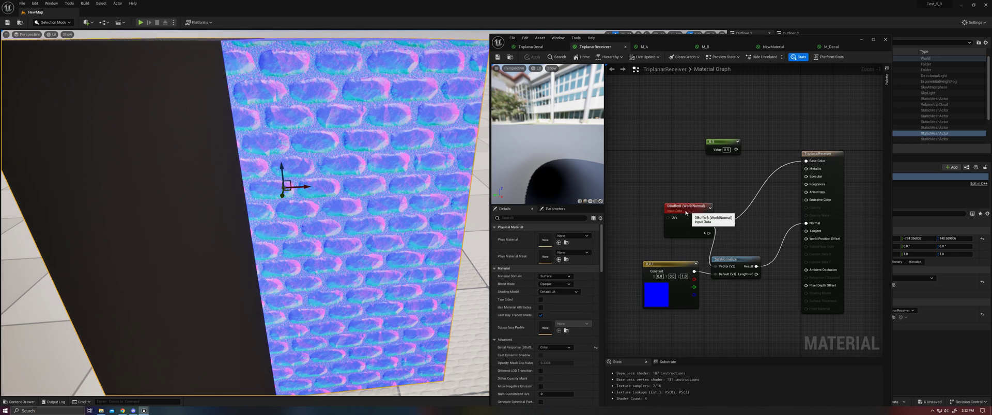
Shift the DBufferB node away from SafeNormalize, replace its Base Color link with the 0.5 constant and apply the material.
left_click_drag(698, 220, 680, 228)
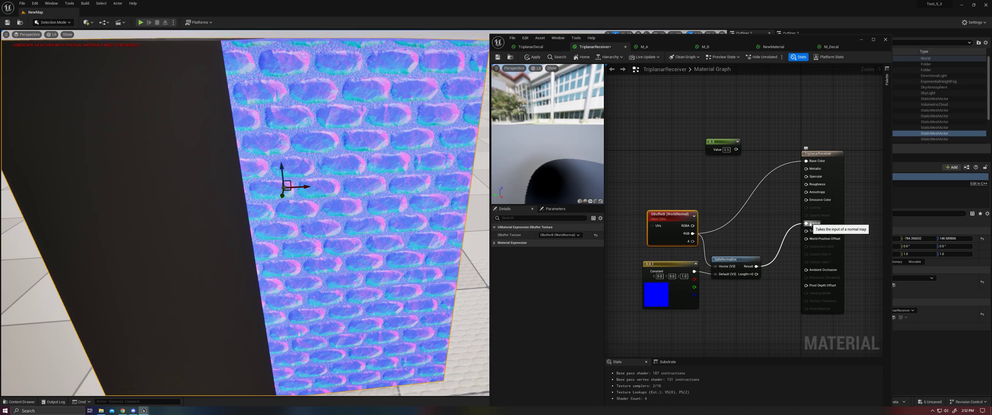
left_click(634, 262)
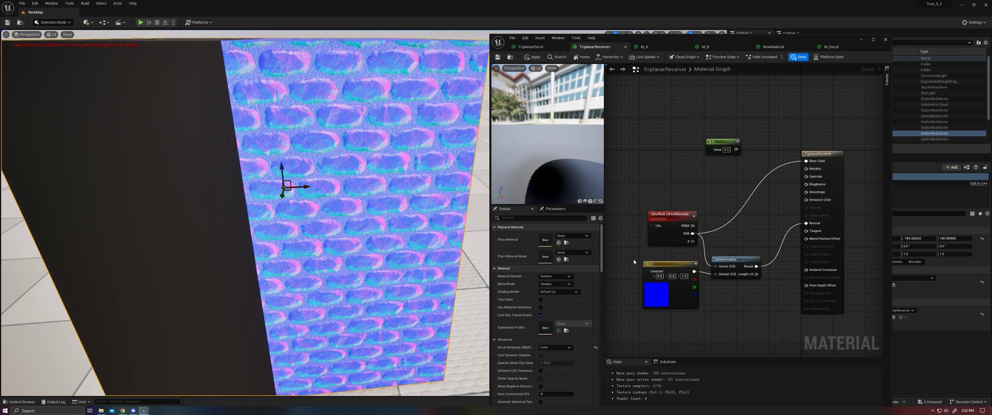
left_click(807, 161, "alt")
left_click(532, 57)
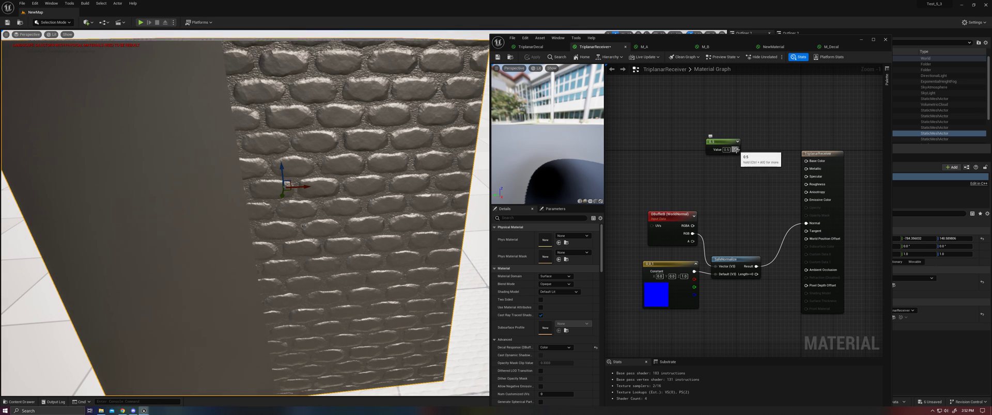
left_click_drag(735, 150, 806, 161)
left_click(531, 57)
Check the Decal Response options that include normals without changing the setting, and view the whole receiver cube from farther away.
left_click(548, 350)
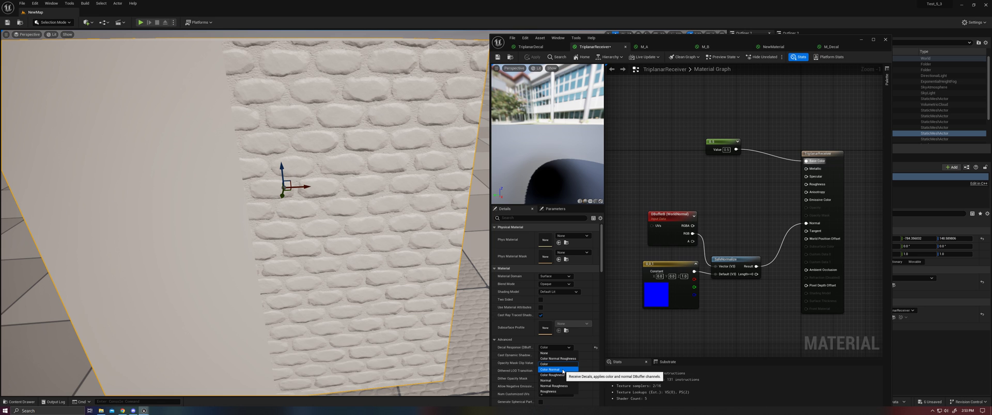
left_click(631, 224)
right_click_drag(366, 249, 460, 297)
key("s")
key("w")
right_click_drag(334, 242, 268, 186)
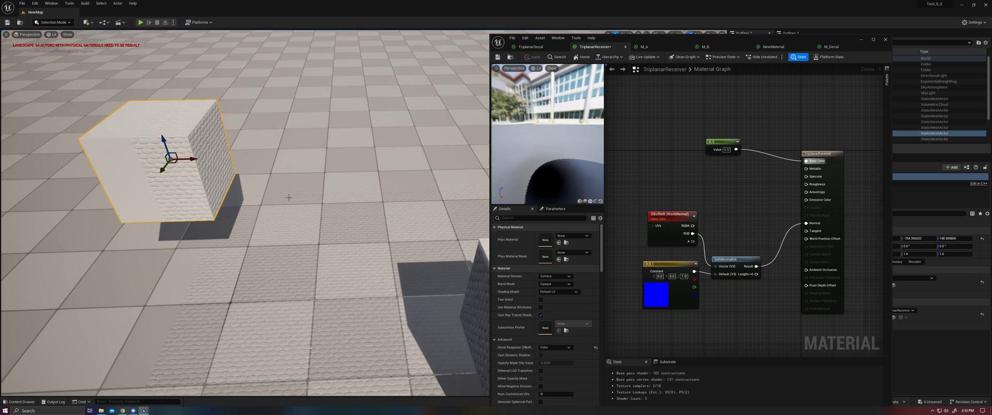
Move the selected receiver cube fully into the brick decal's area and examine the normals on its sides.
left_click_drag(175, 161, 354, 233)
right_click_drag(362, 243, 369, 259)
key("q")
key("d")
scroll(394, 229, "down", 3)
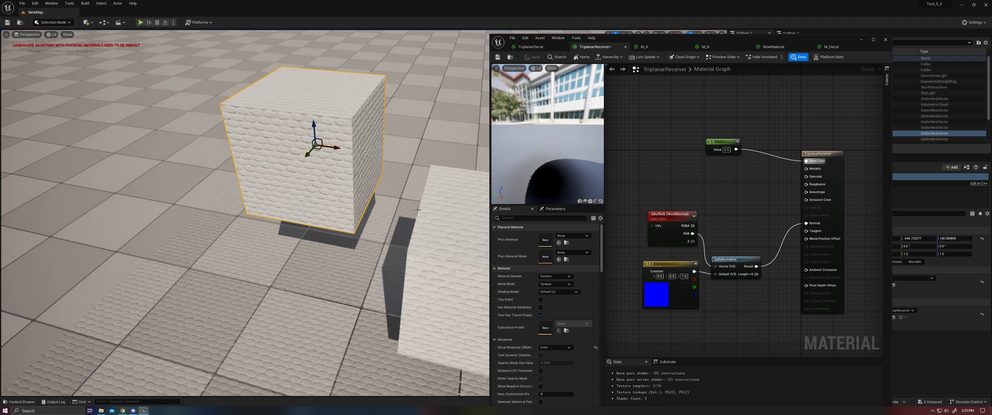
mouse_move(417, 210)
right_mouse_down()
mouse_move(454, 207)
mouse_move(418, 211)
right_mouse_up()
key("a")
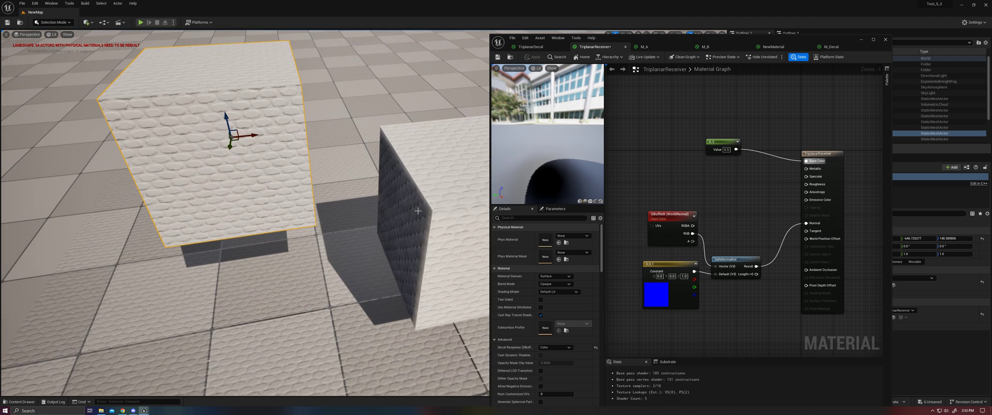